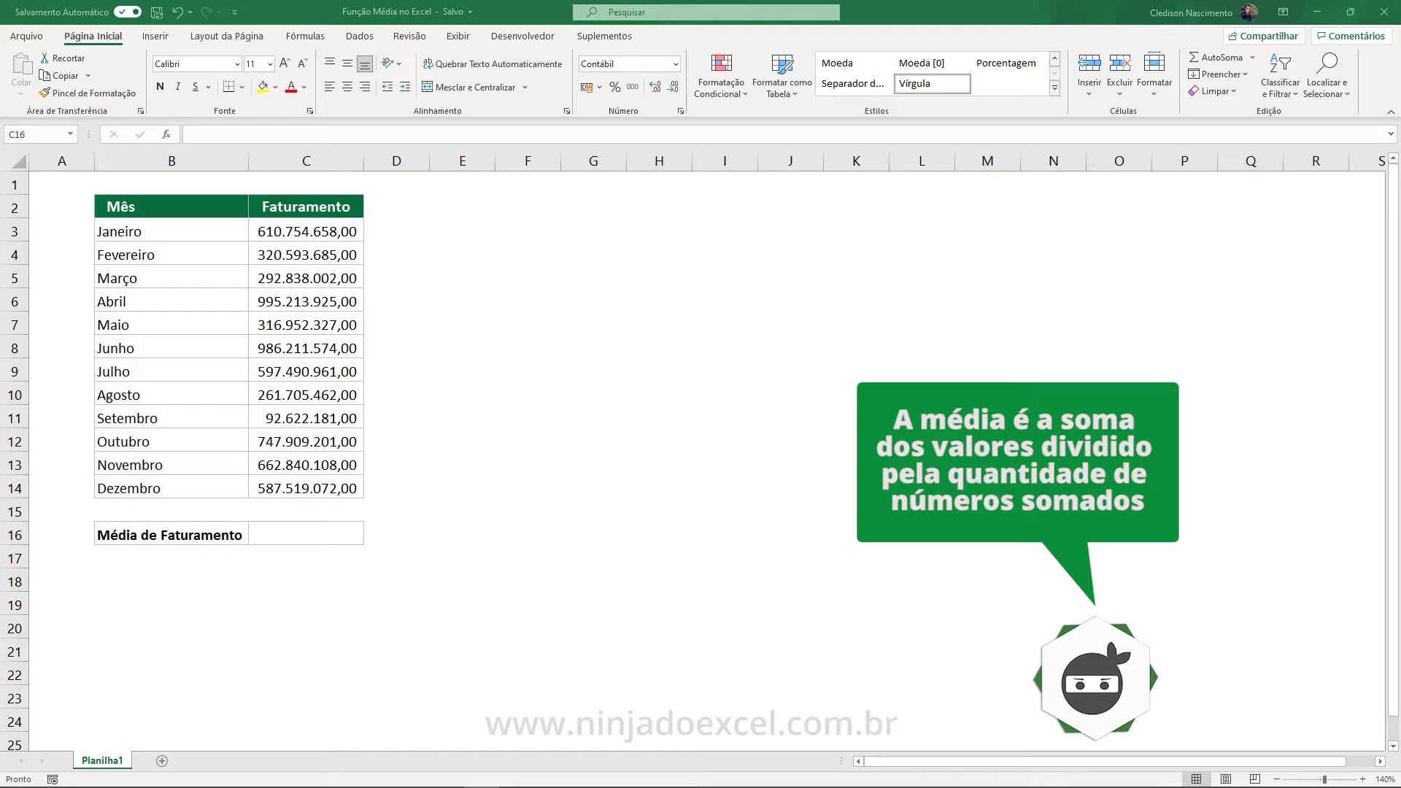
# Step: Select the revenue values C3:C14, then narrow the selection to the first three months
pyautogui.click(282, 236)
pyautogui.moveTo(341, 287); pyautogui.dragTo(353, 587)
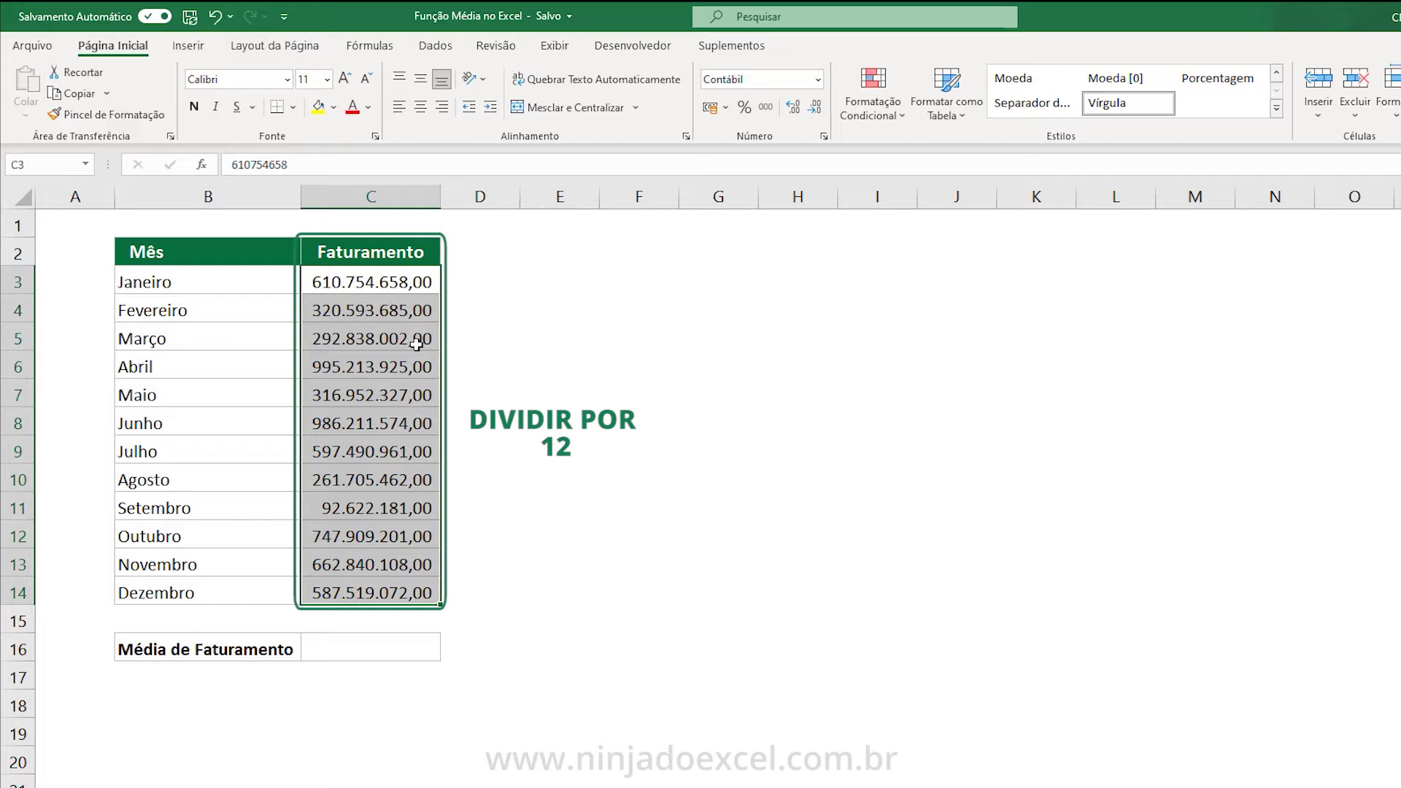
pyautogui.moveTo(384, 282); pyautogui.dragTo(375, 332)
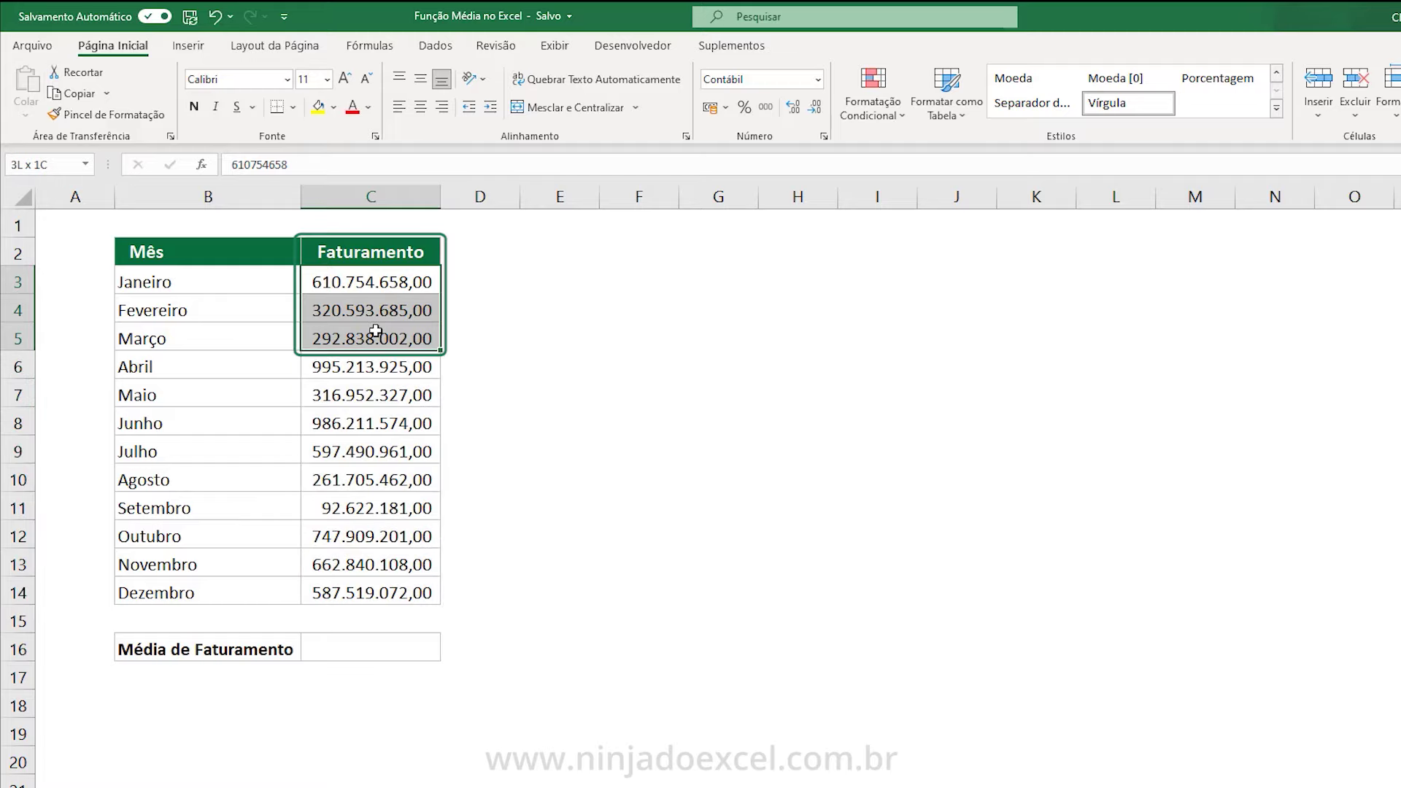
# Step: Enter 10 in G6 and 6 in G7
pyautogui.click(690, 354)
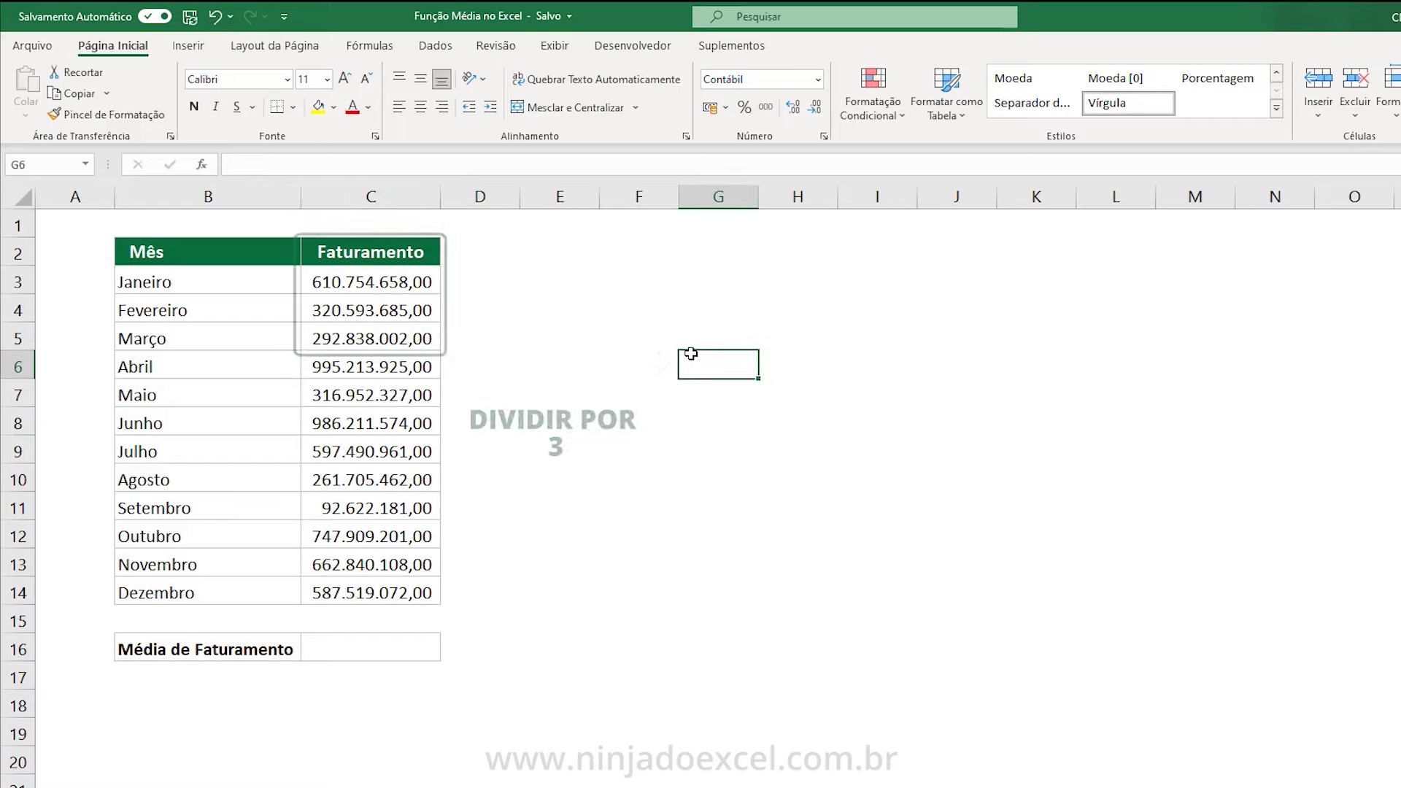
pyautogui.write('10')
pyautogui.press('Return')
pyautogui.write('6')
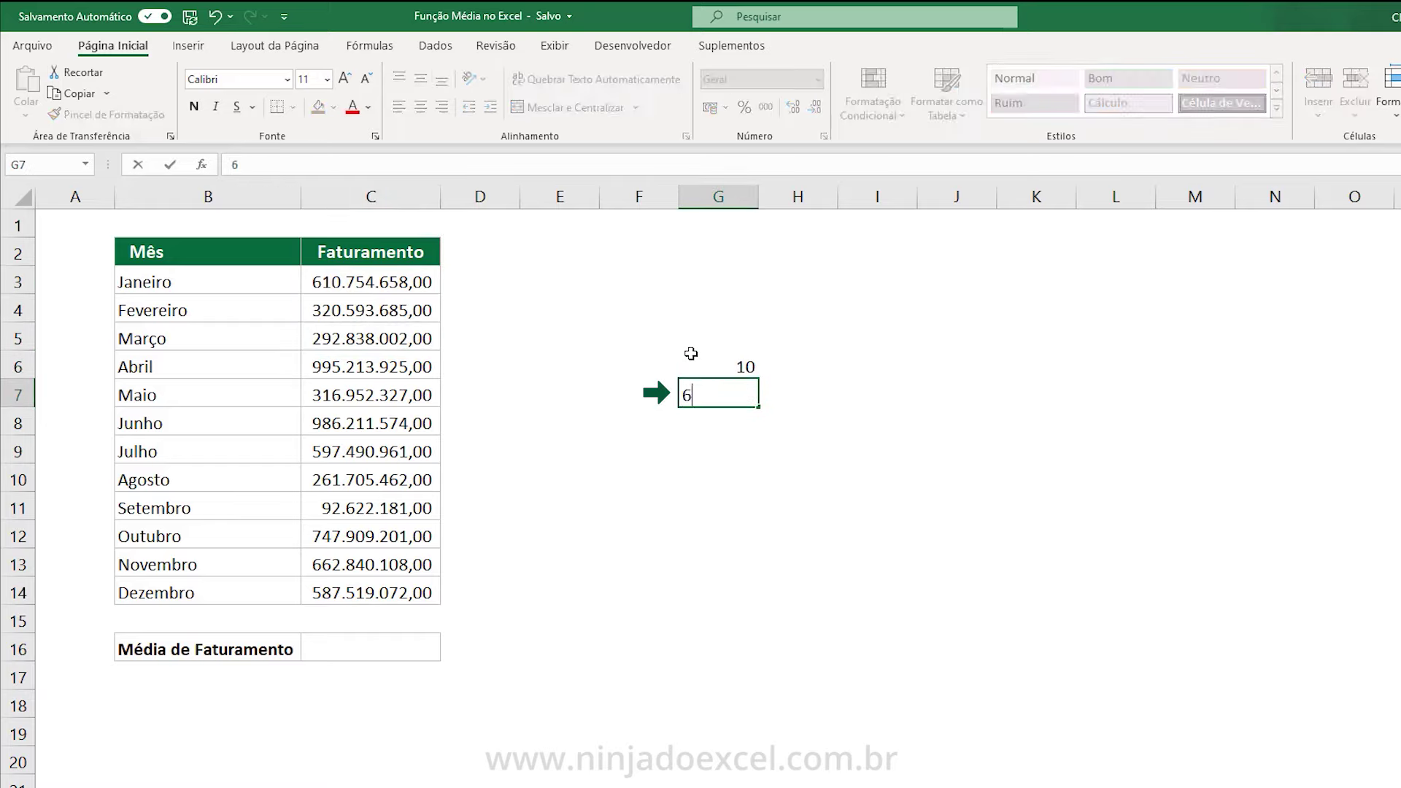
pyautogui.press('Return')
# Step: Sum G6:G7 in G11 with =SOMA(G6:G7), giving 16
pyautogui.click(707, 492)
pyautogui.write('=S')
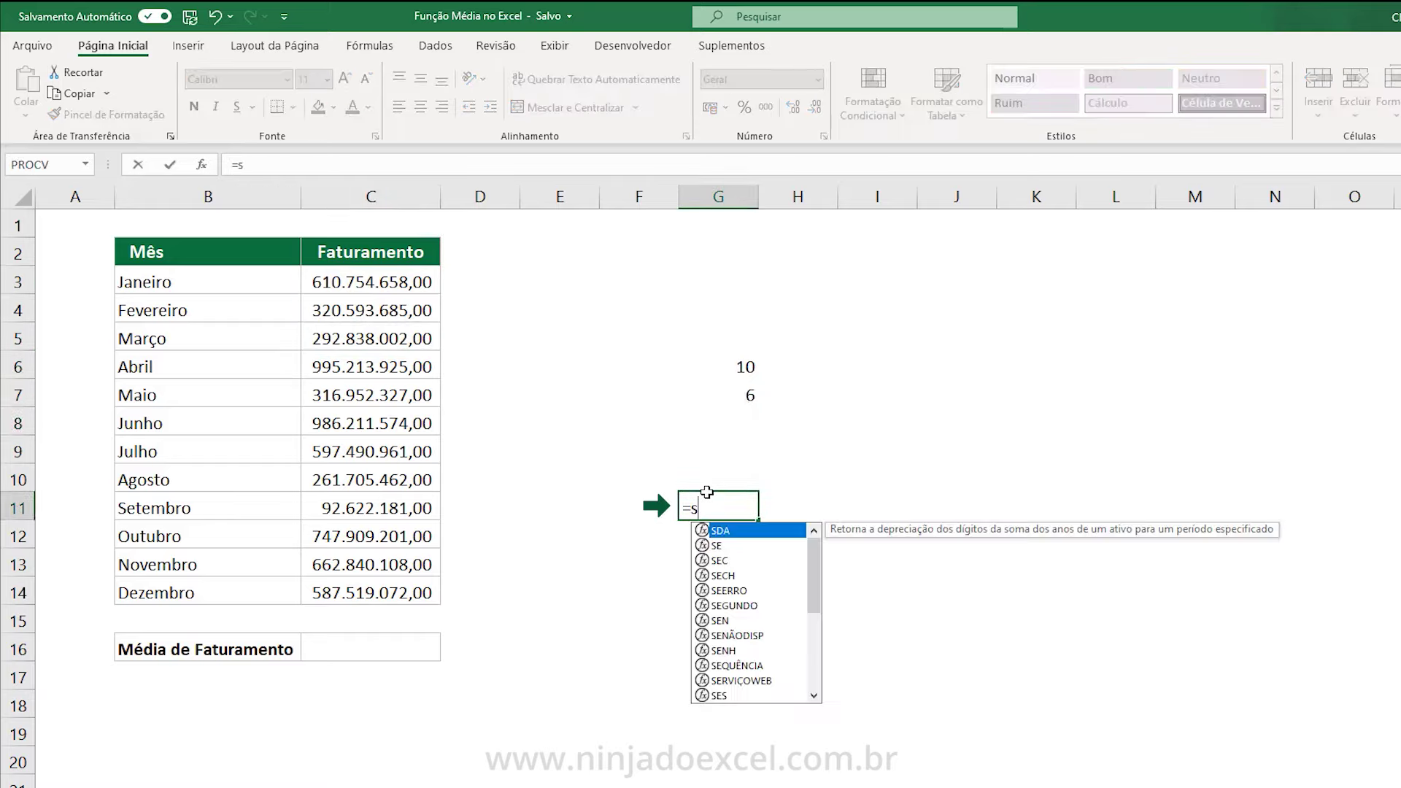
pyautogui.write('OMA(')
pyautogui.moveTo(717, 367); pyautogui.dragTo(714, 395)
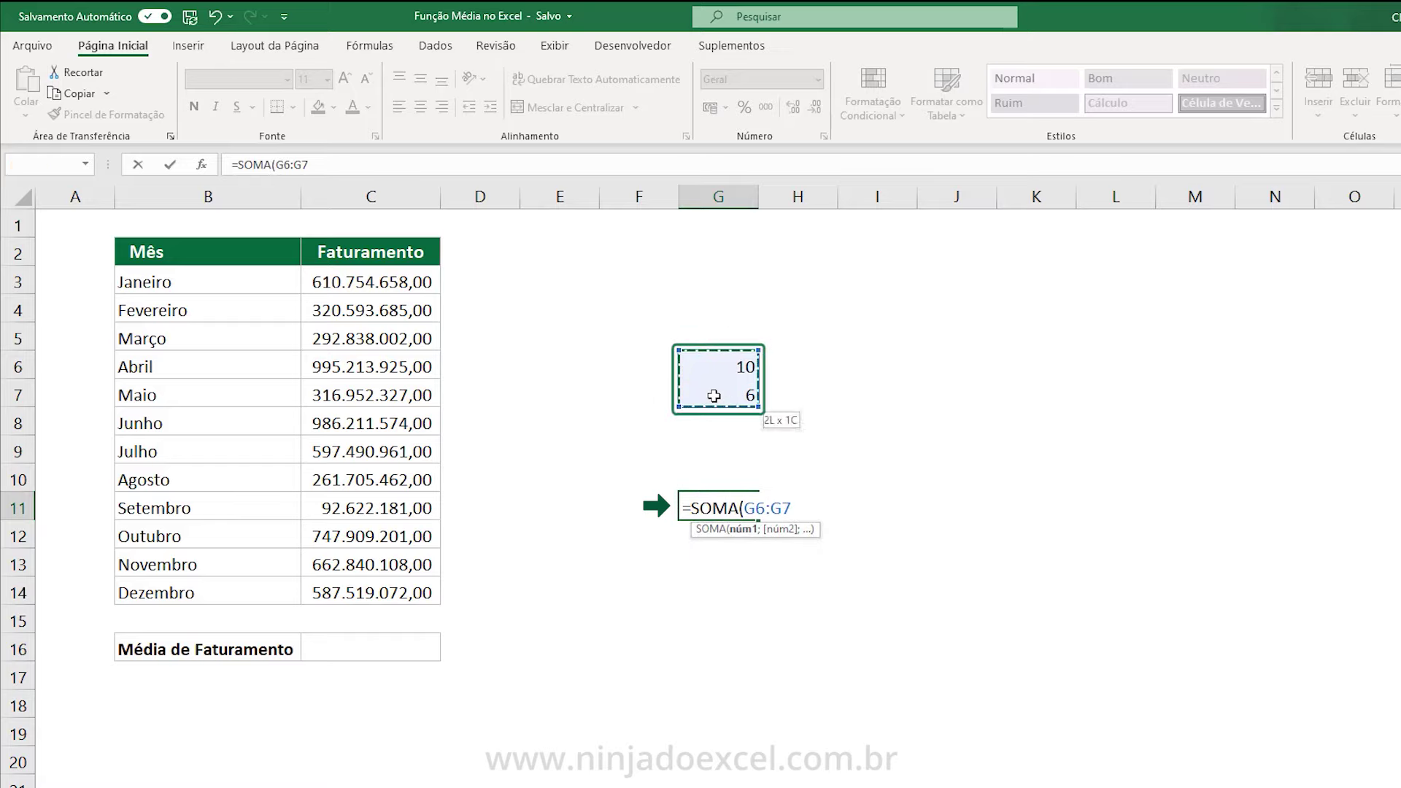
pyautogui.write(')')
pyautogui.press('Return')
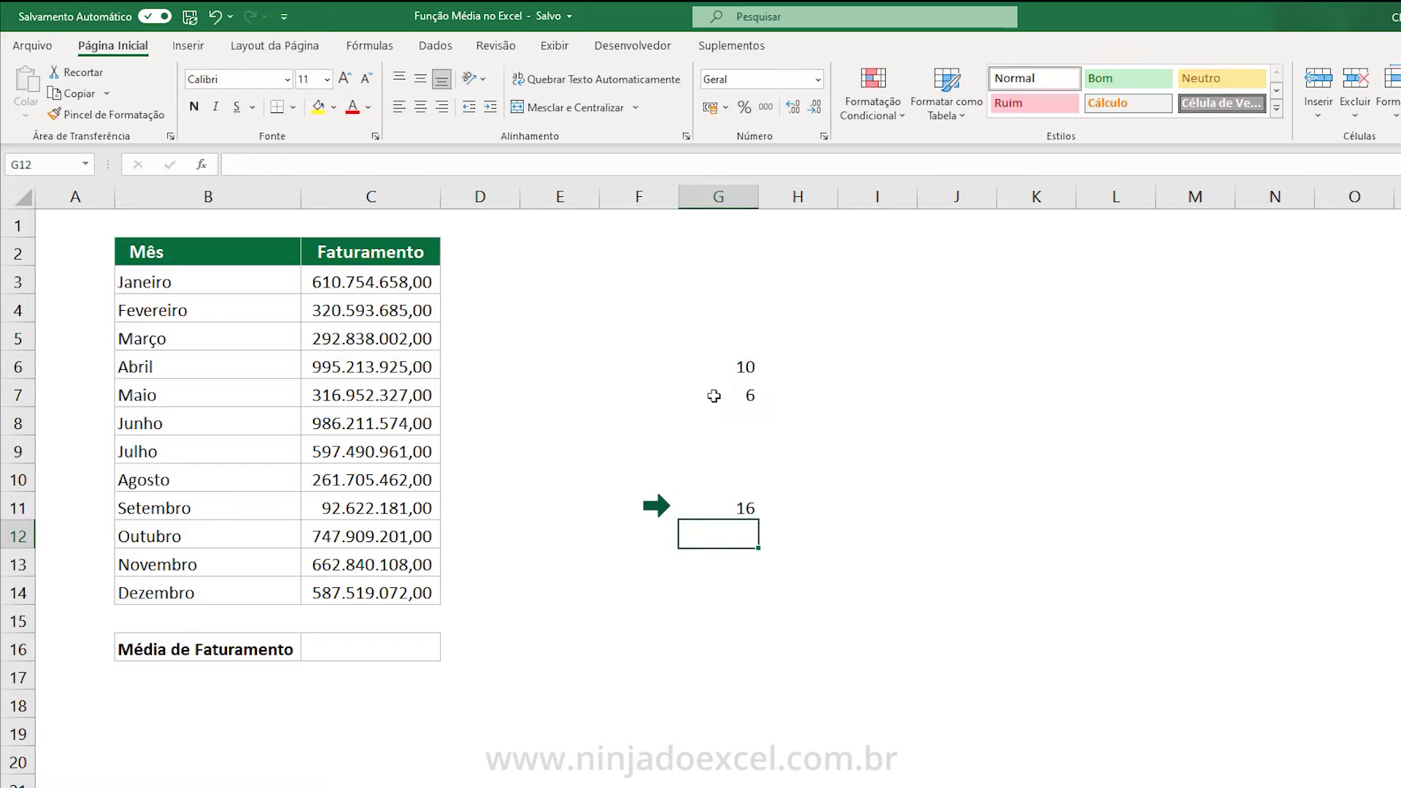
# Step: Put =G11/2 in G12 to get half the sum, 8
pyautogui.write('=')
pyautogui.click(732, 503)
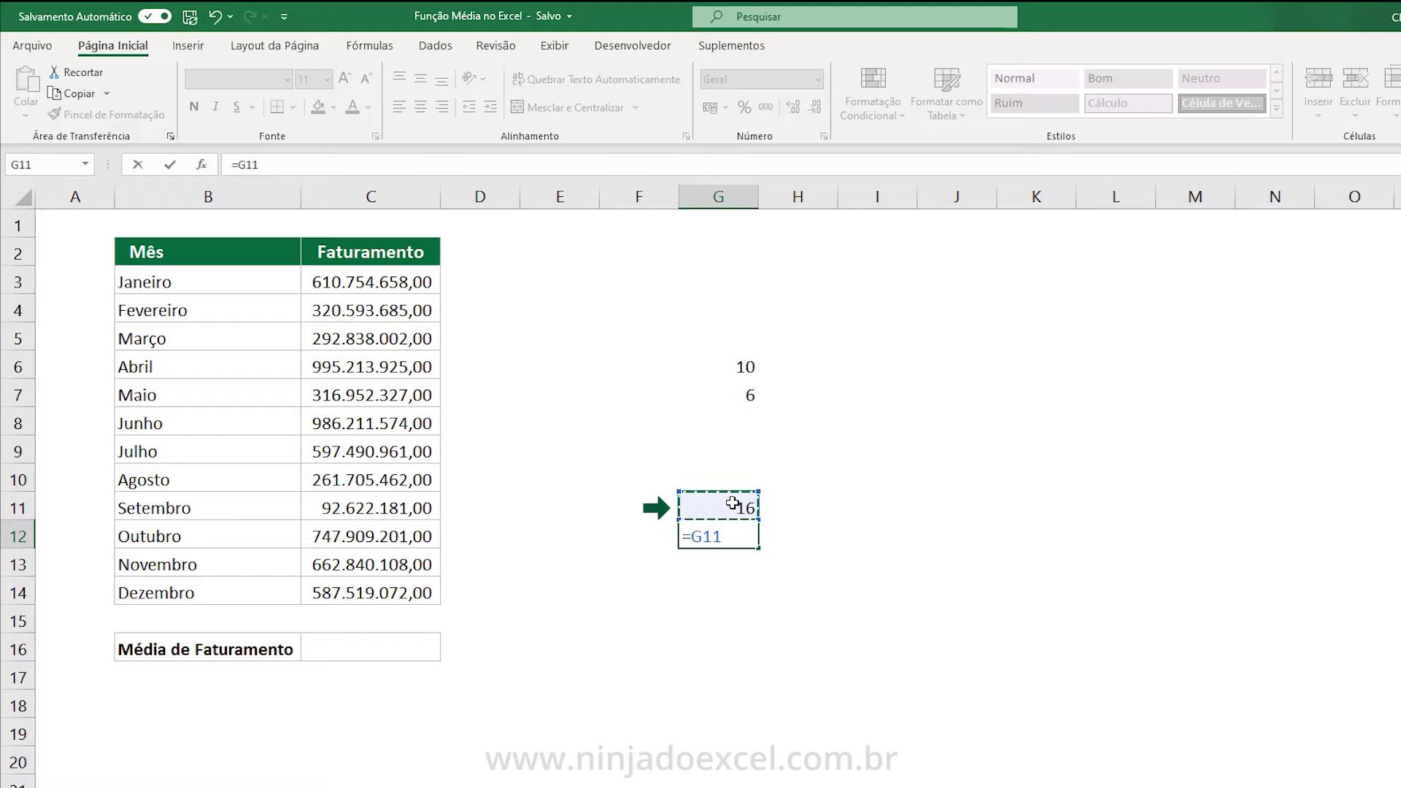
pyautogui.write('/2')
pyautogui.press('Return')
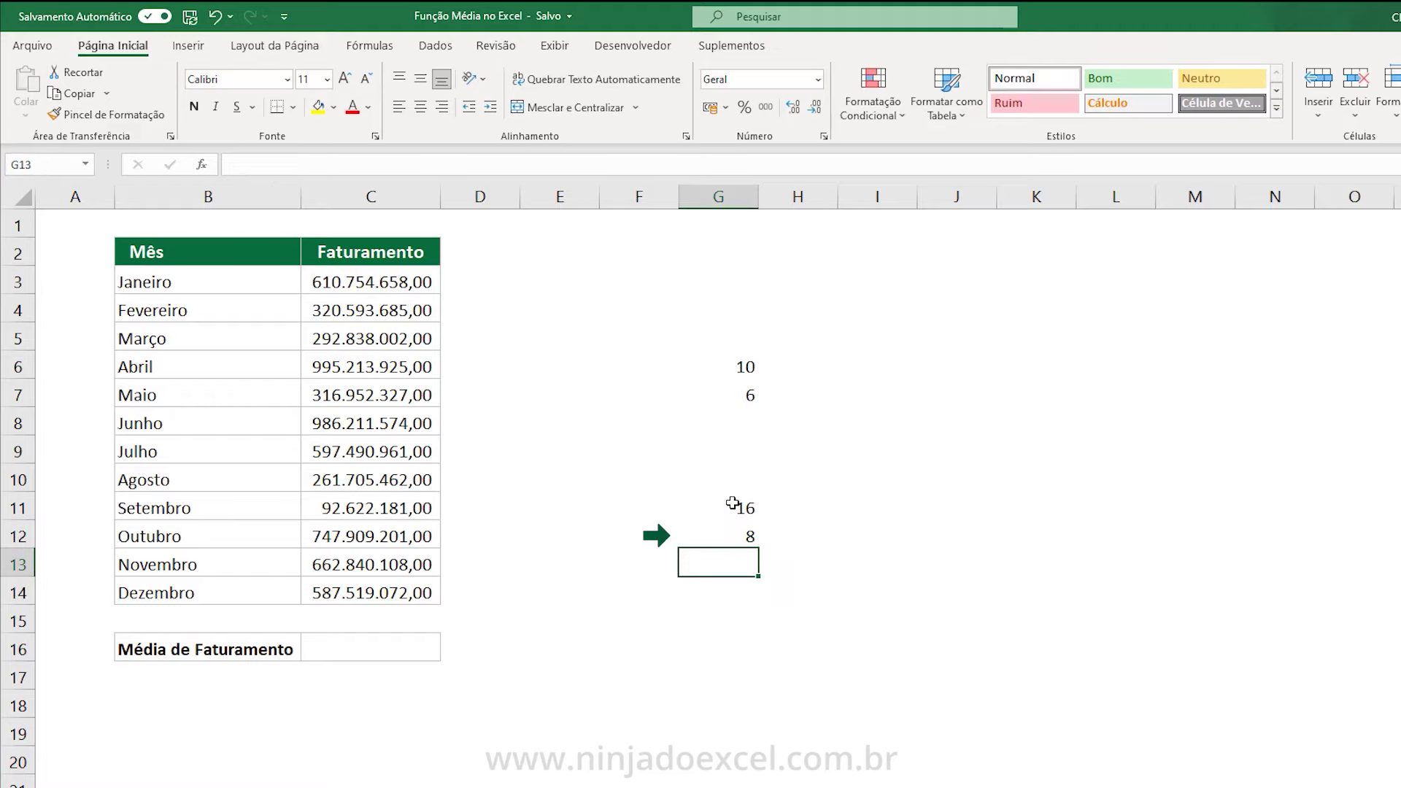
pyautogui.click(730, 534)
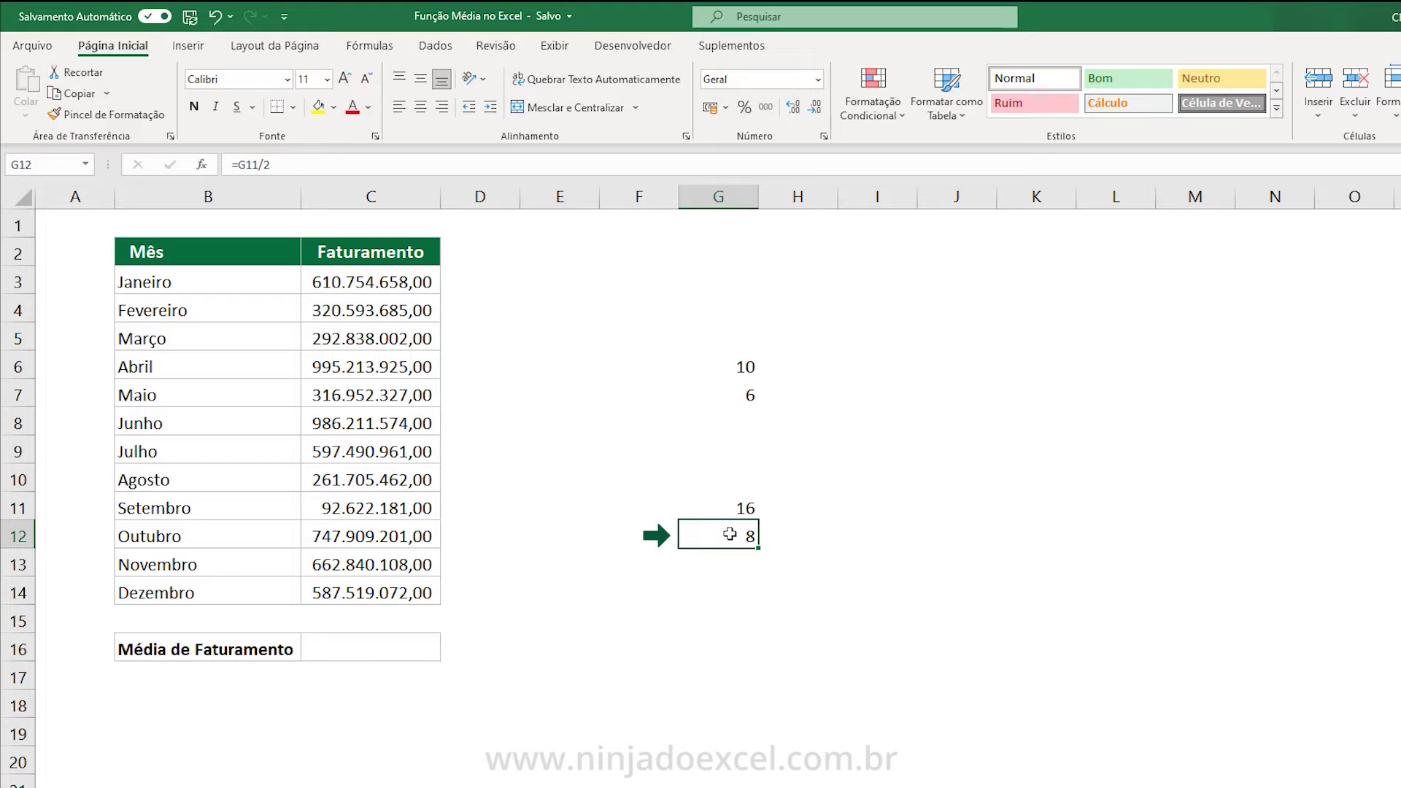
pyautogui.click(739, 419)
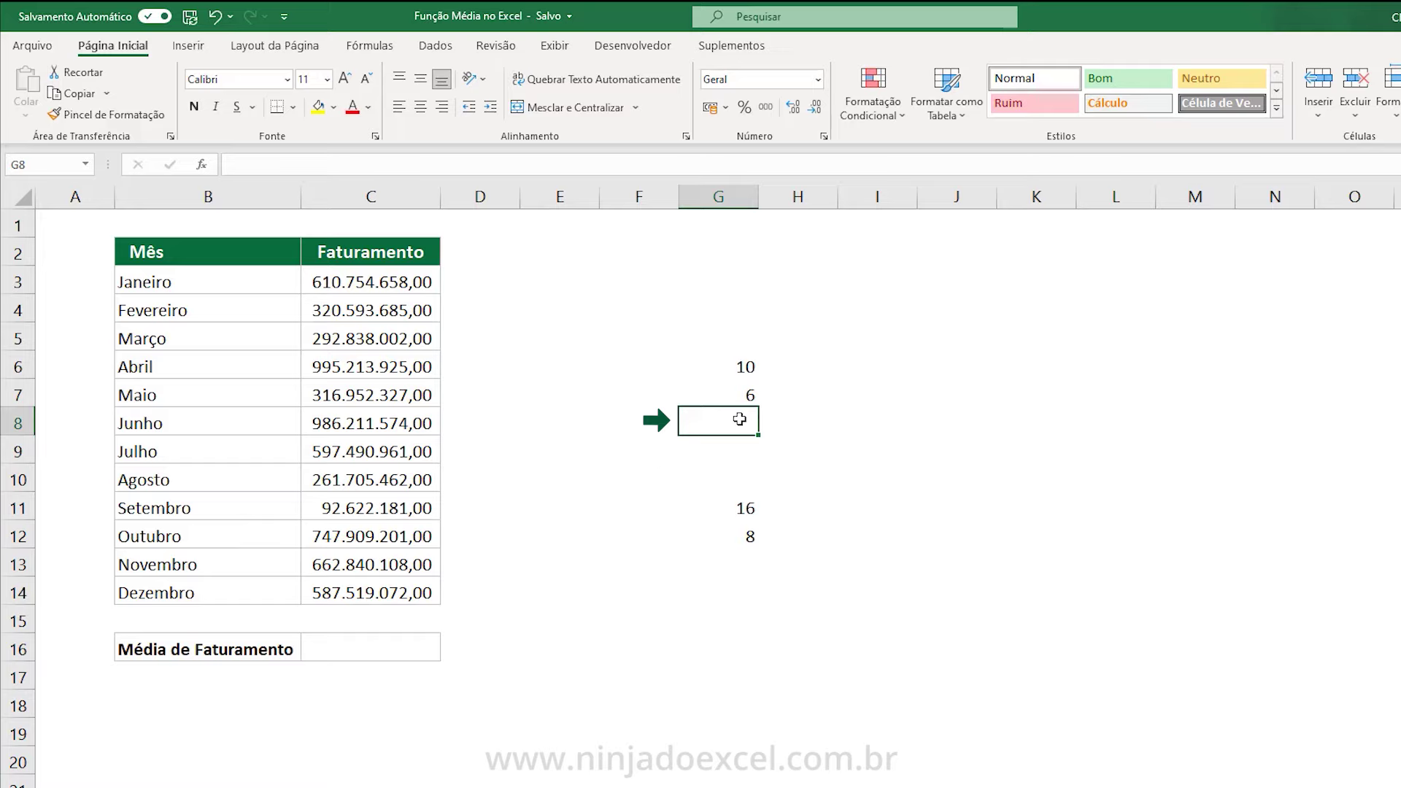
# Step: Enter 30 in G8 and extend the G11 sum to =SOMA(G6:G8), giving 46
pyautogui.write('30')
pyautogui.press('Return')
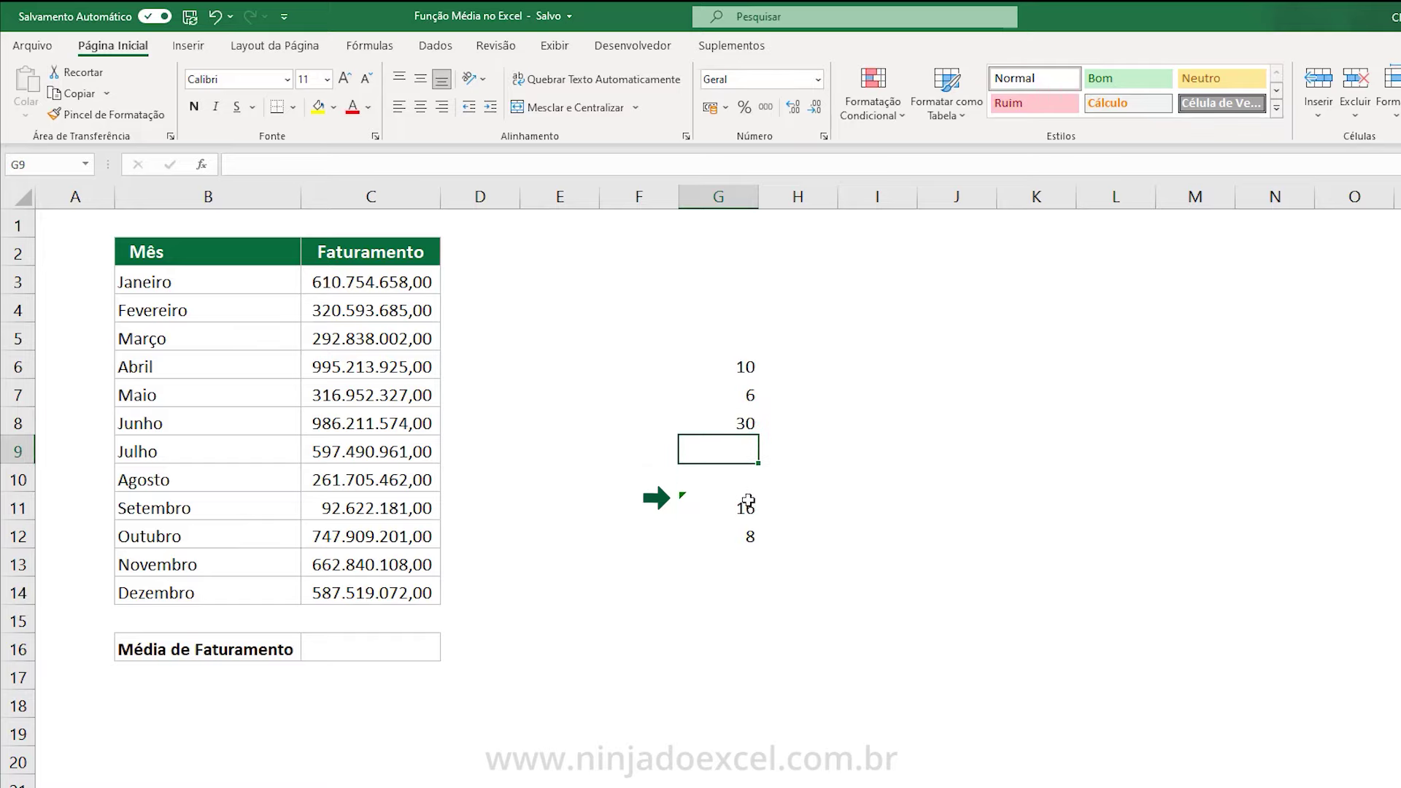
pyautogui.click(744, 505)
pyautogui.doubleClick(744, 505)
pyautogui.moveTo(759, 407); pyautogui.dragTo(757, 430)
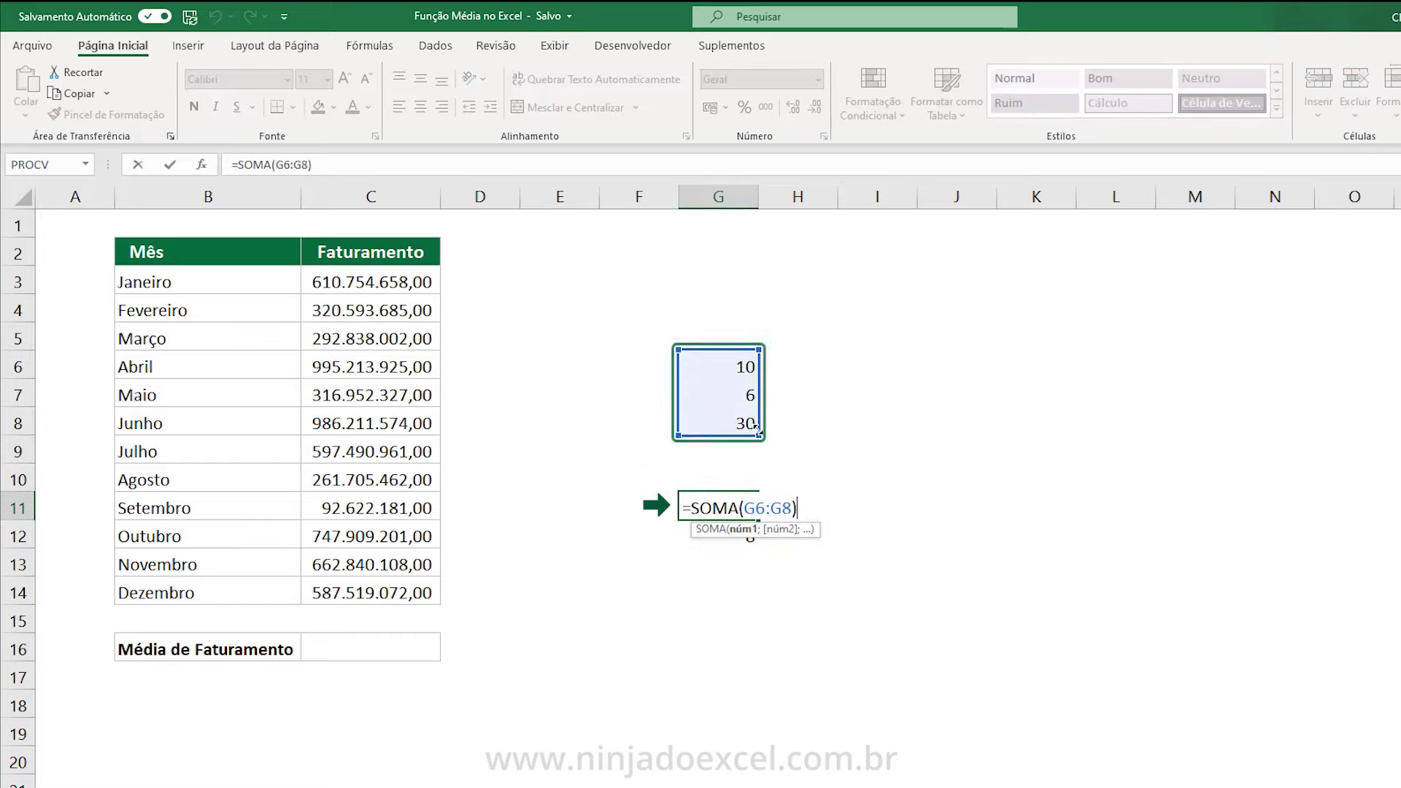
pyautogui.press('Return')
# Step: Change G12 to =G11/3, giving 15,3333, and select G6:G8
pyautogui.press('F2')
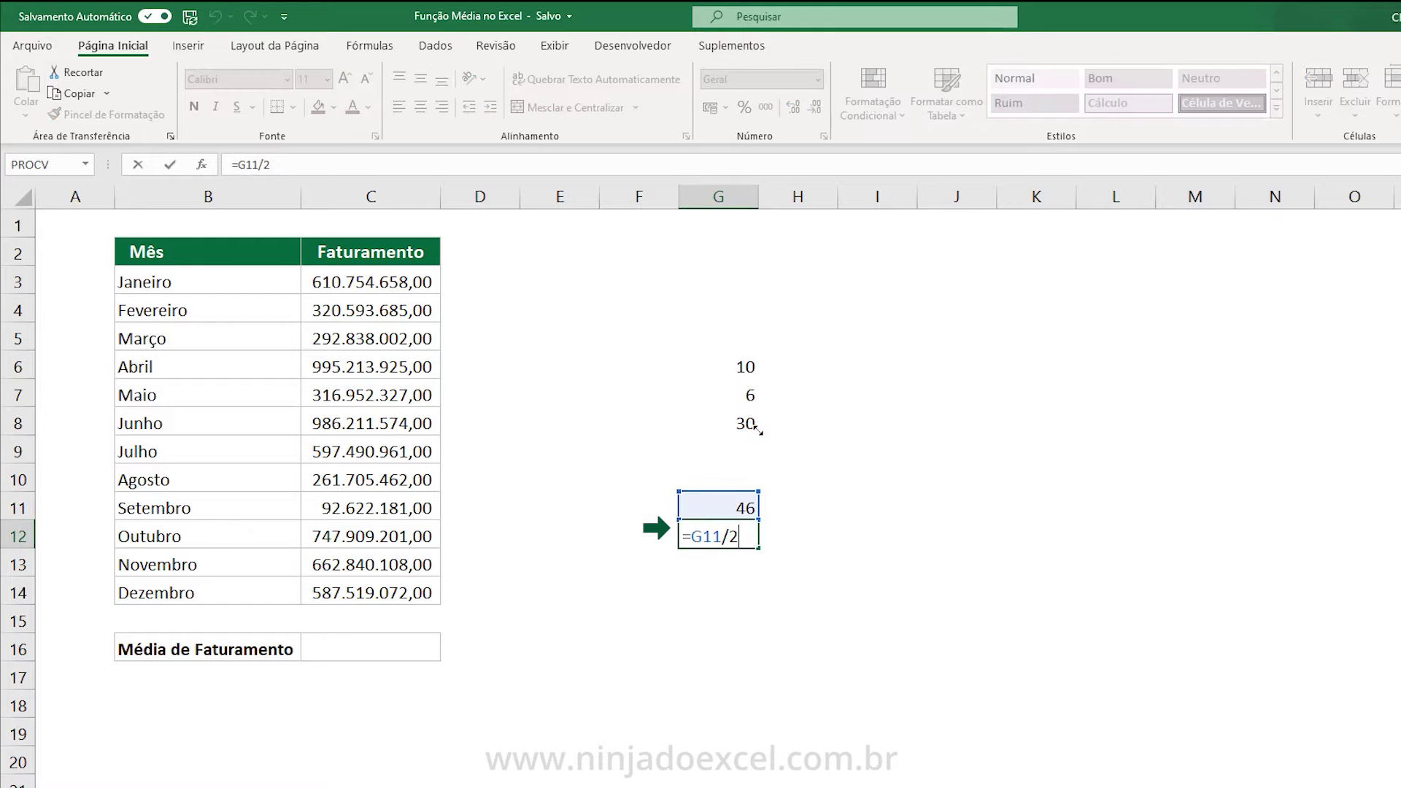
pyautogui.press('BackSpace')
pyautogui.write('3')
pyautogui.press('Return')
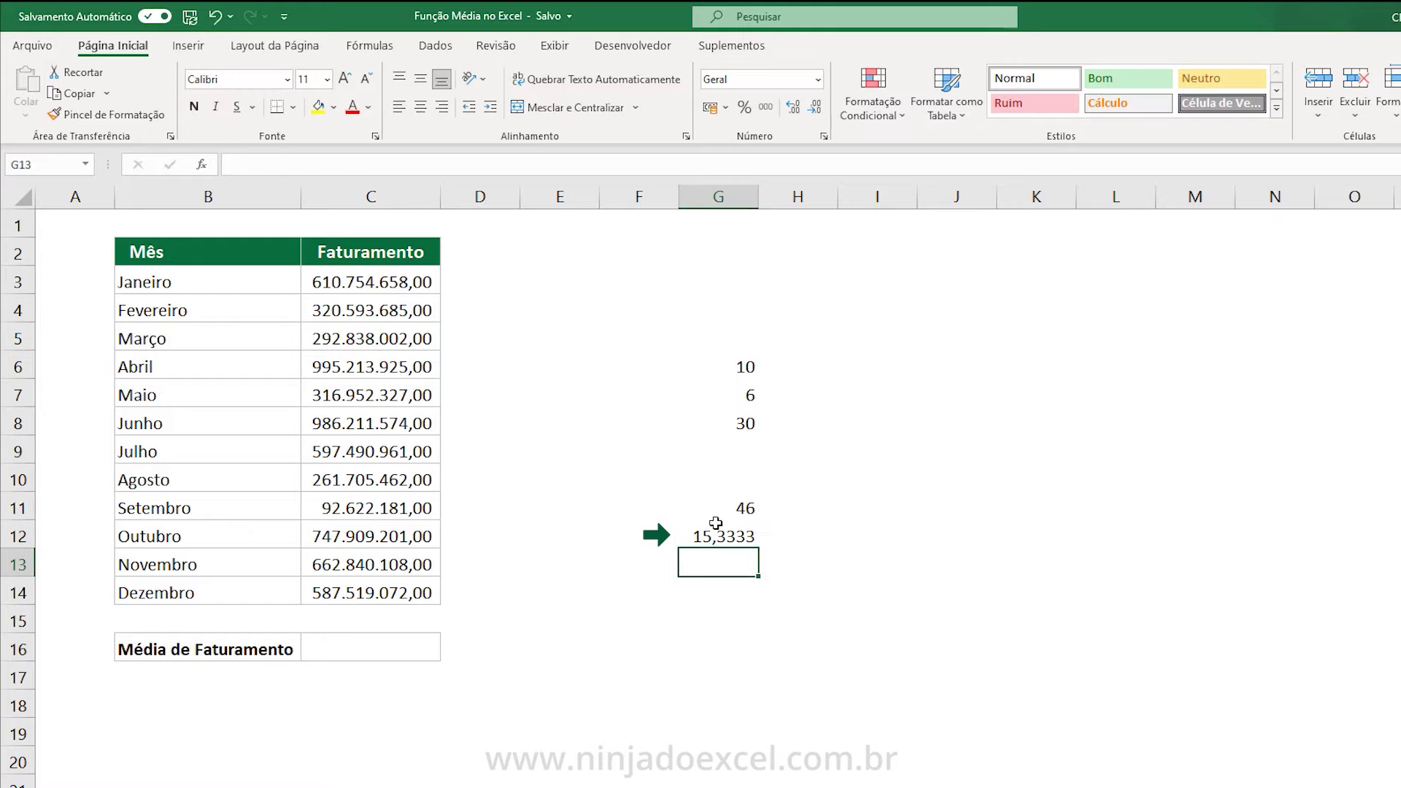
pyautogui.click(702, 539)
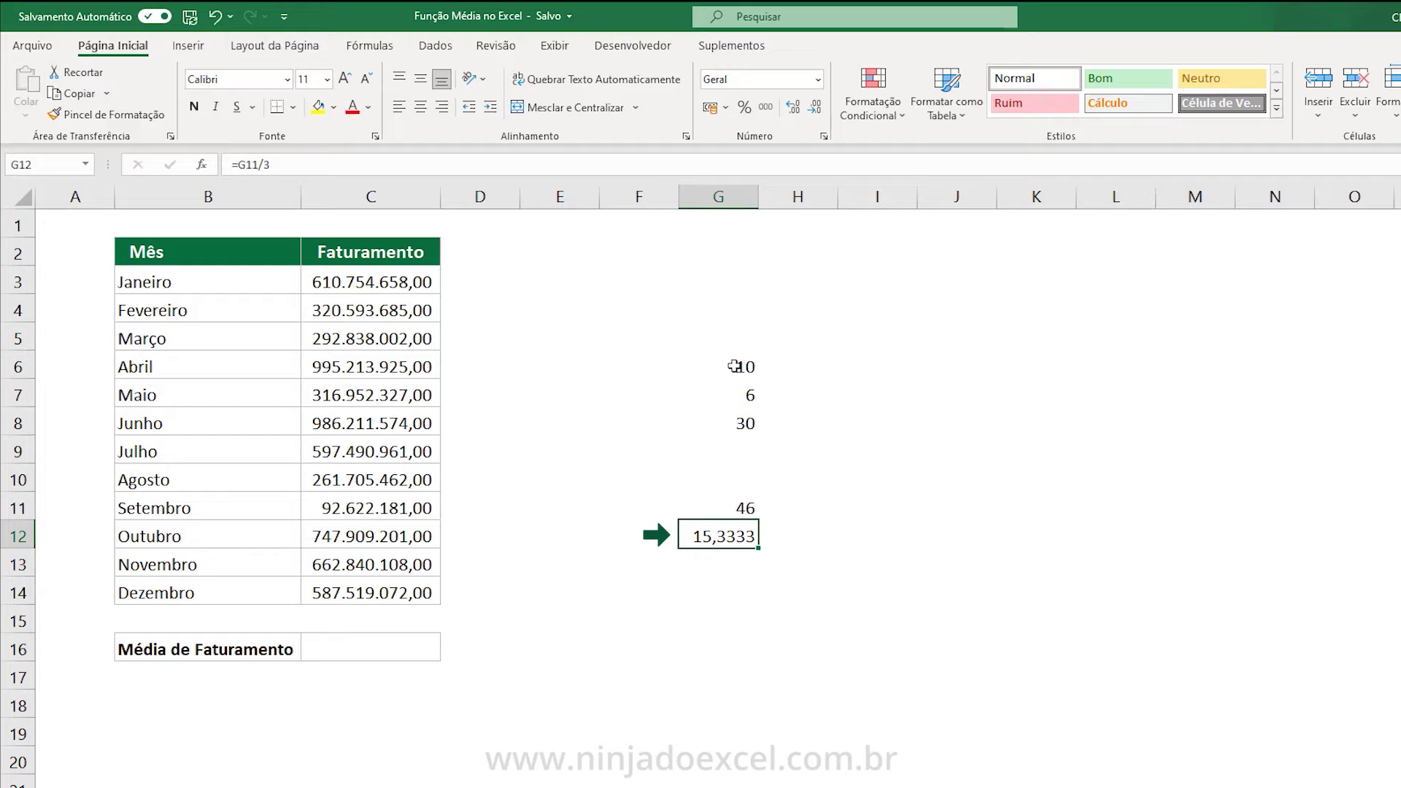
pyautogui.moveTo(734, 361); pyautogui.dragTo(732, 412)
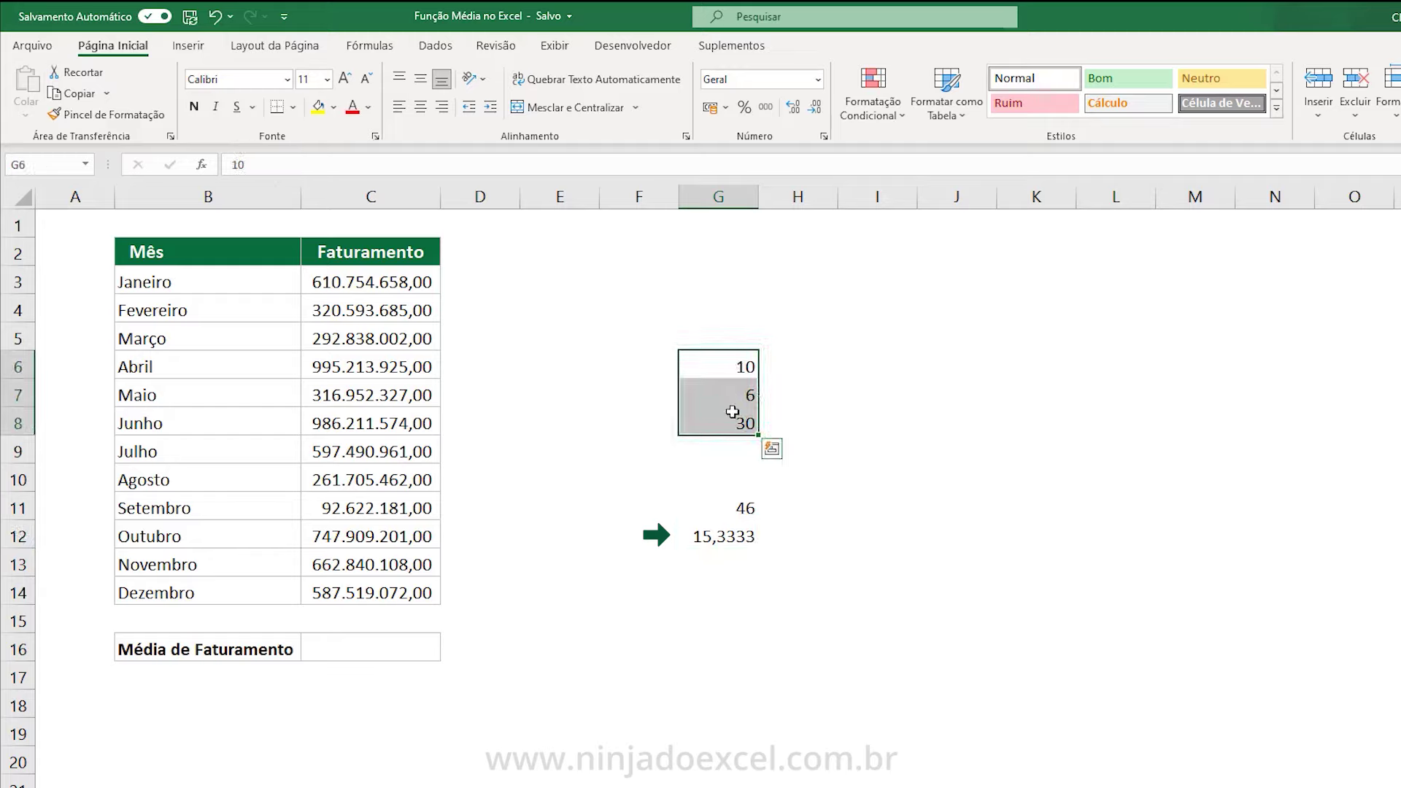
pyautogui.click(711, 197)
pyautogui.press('Delete')
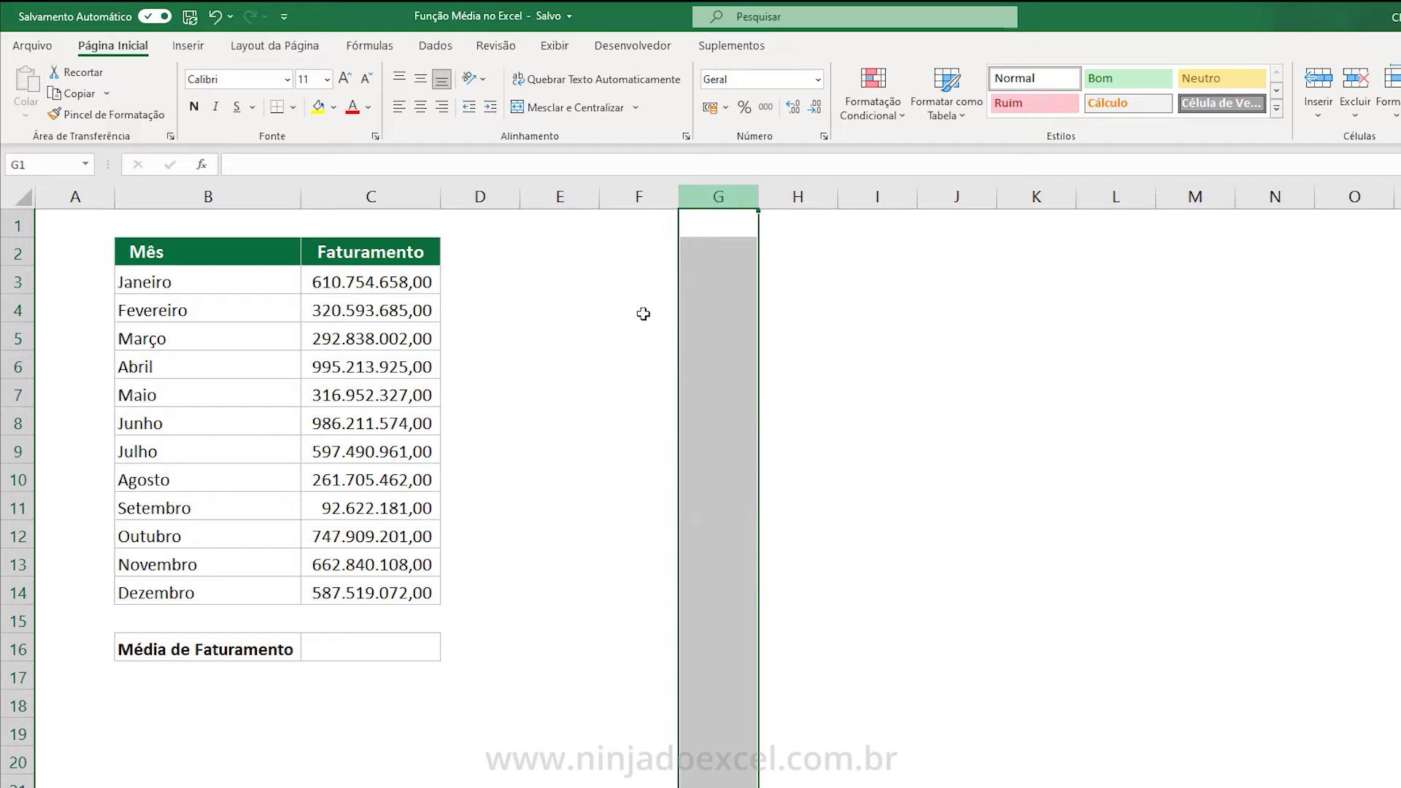
pyautogui.click(647, 368)
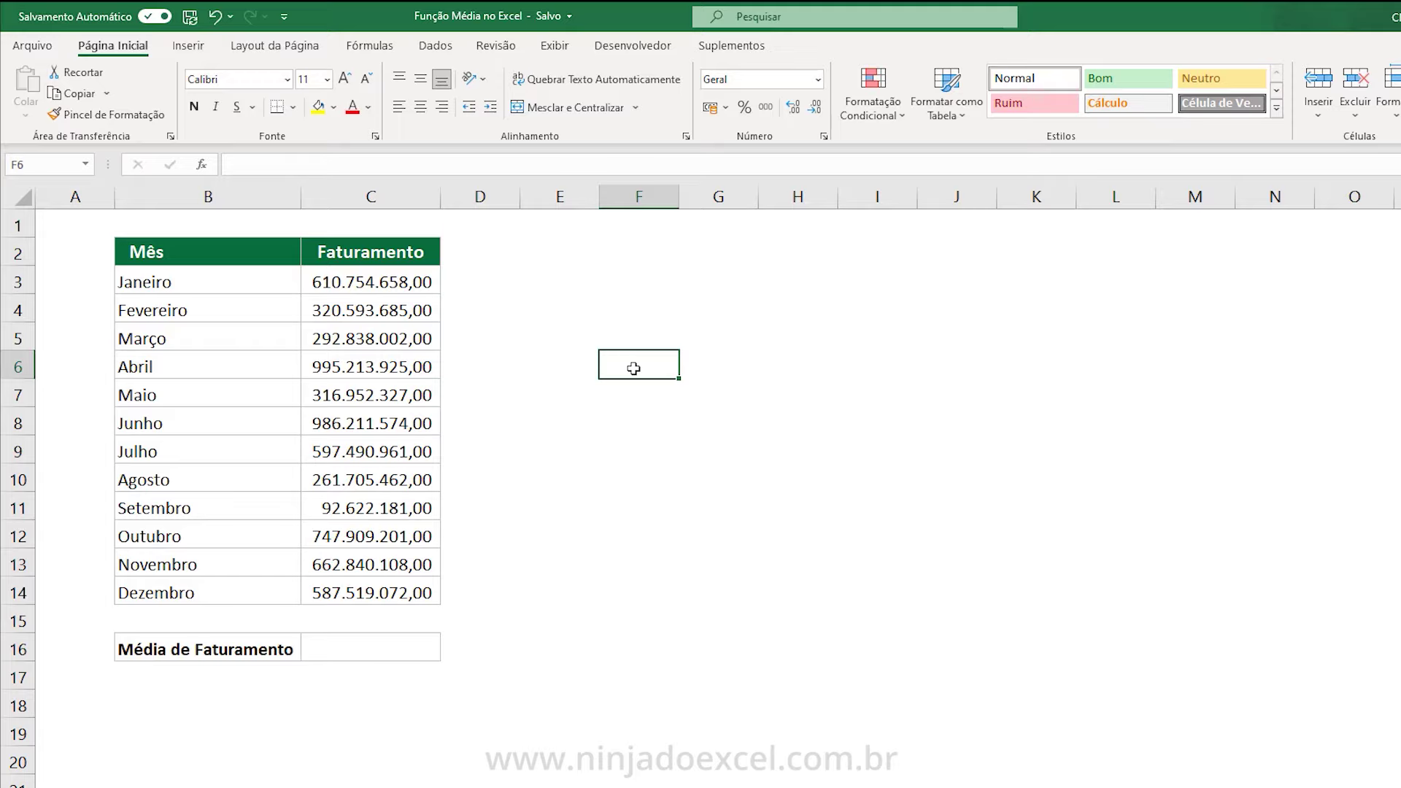
pyautogui.click(380, 645)
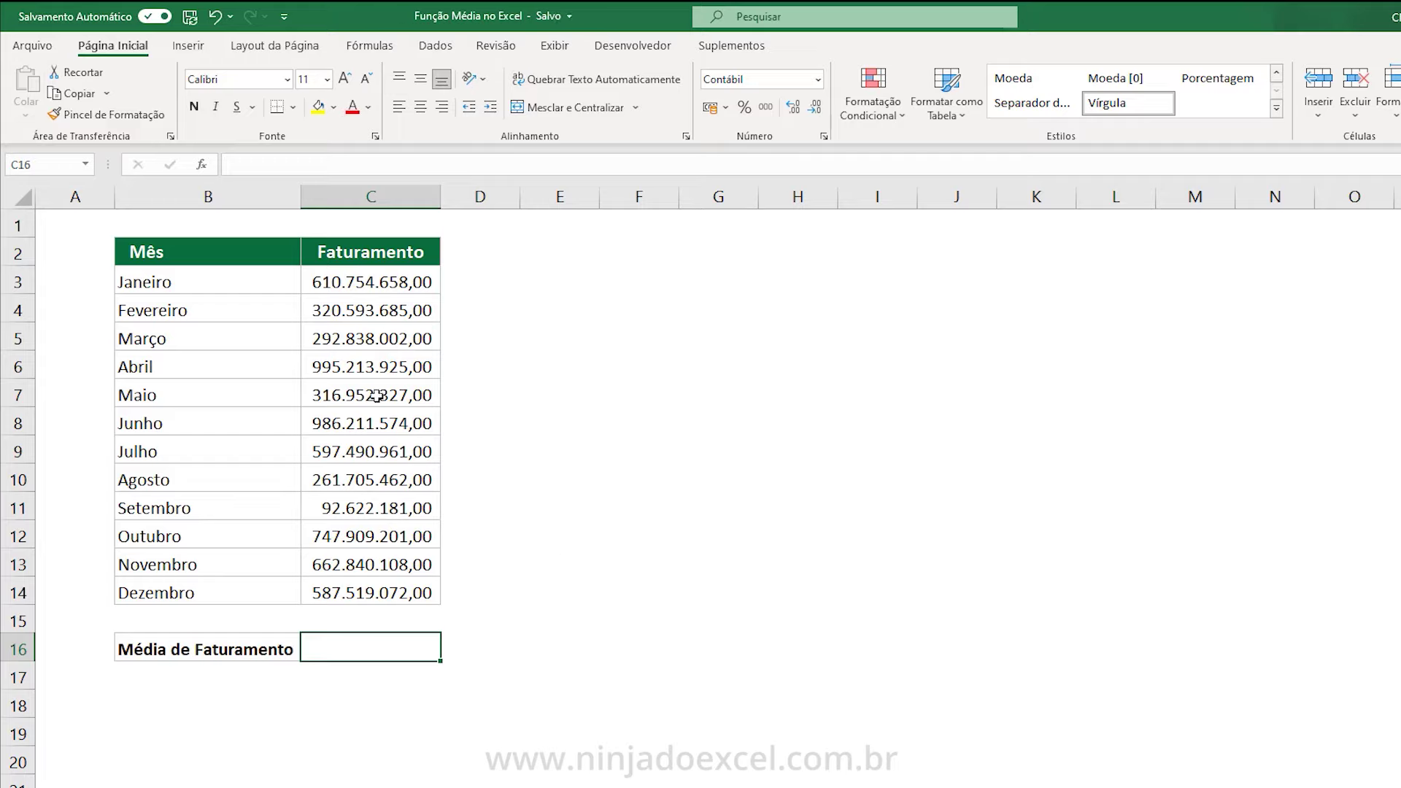
pyautogui.moveTo(249, 284); pyautogui.dragTo(355, 300)
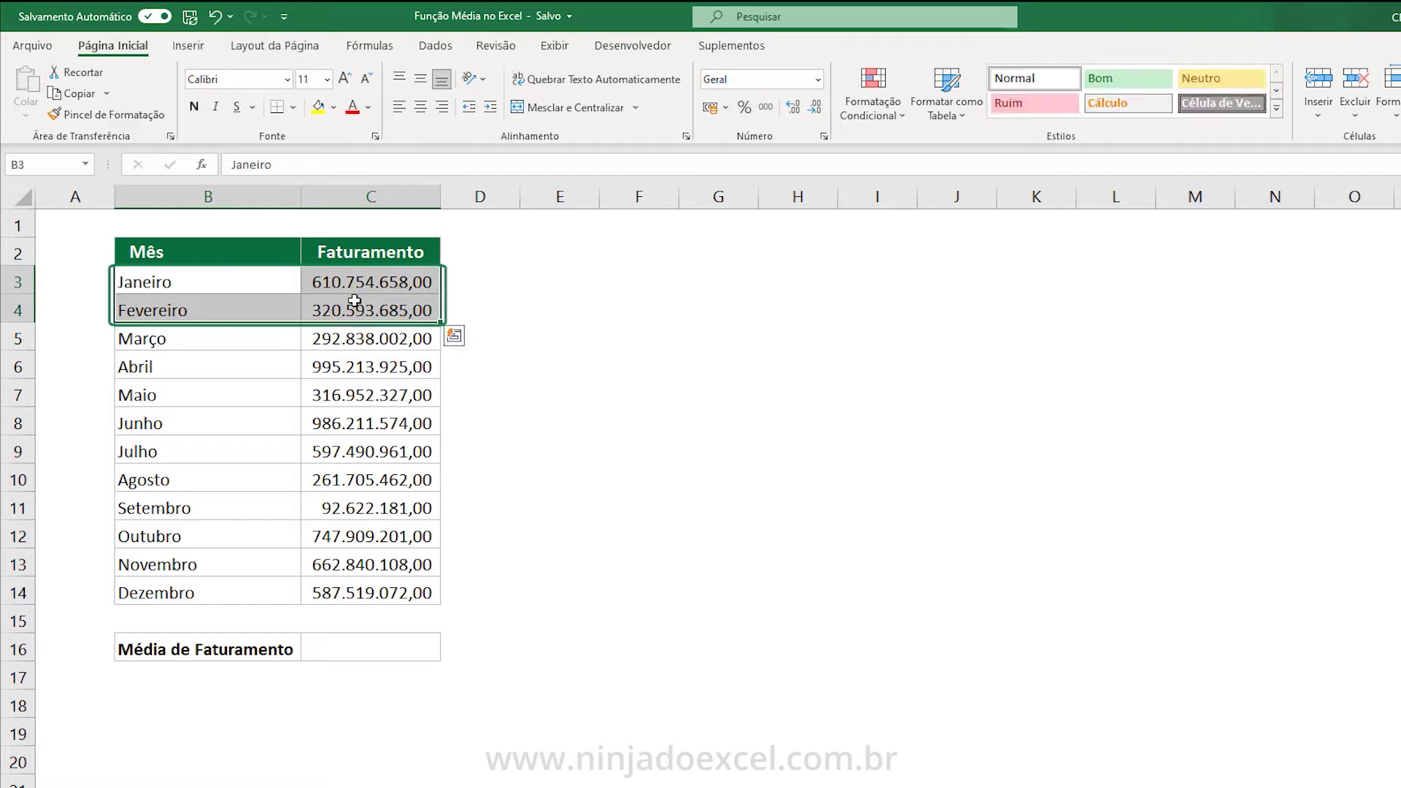
# Step: Enter =MÉDIA(C3:C14) in C16, giving an average of 539.387.596,33
pyautogui.click(351, 642)
pyautogui.write('=')
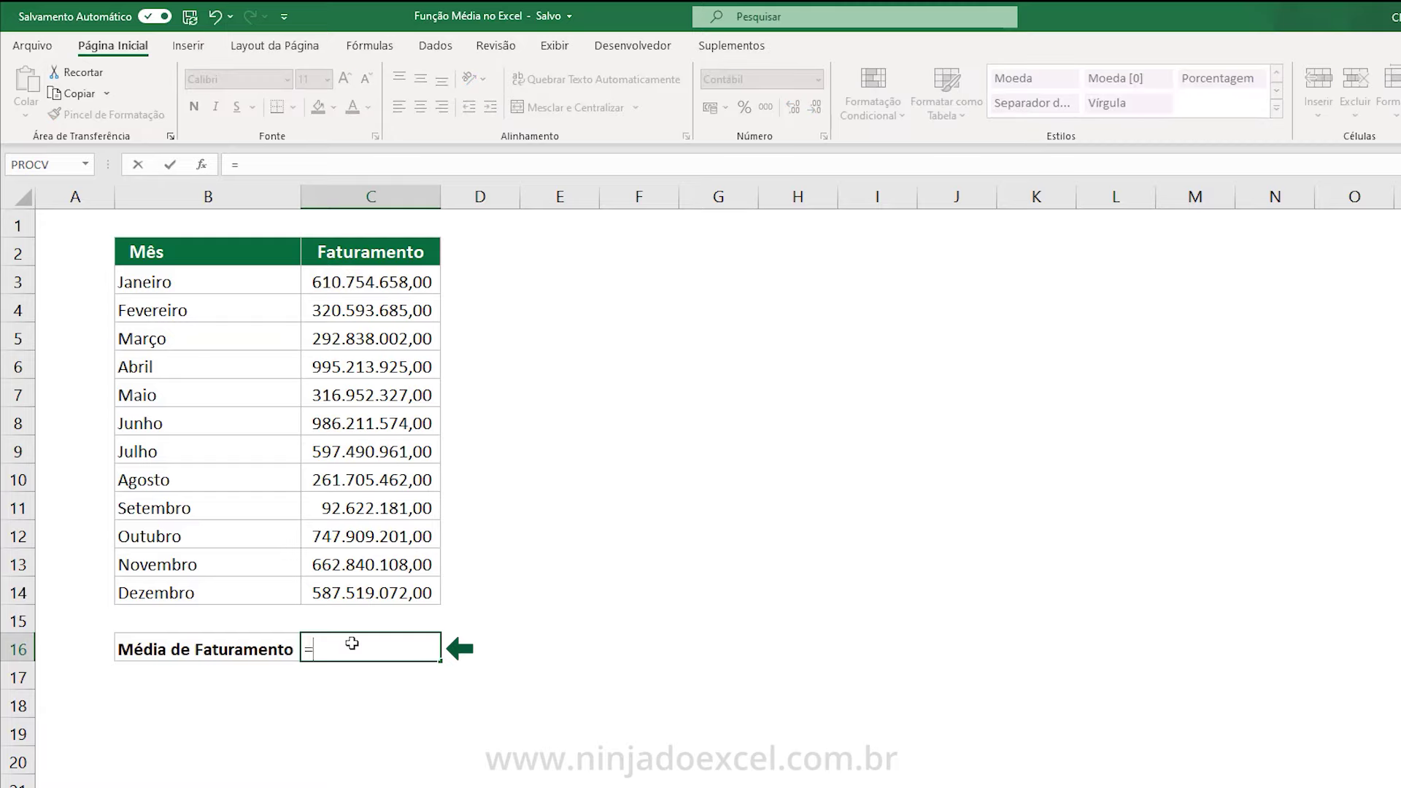
pyautogui.write('mé')
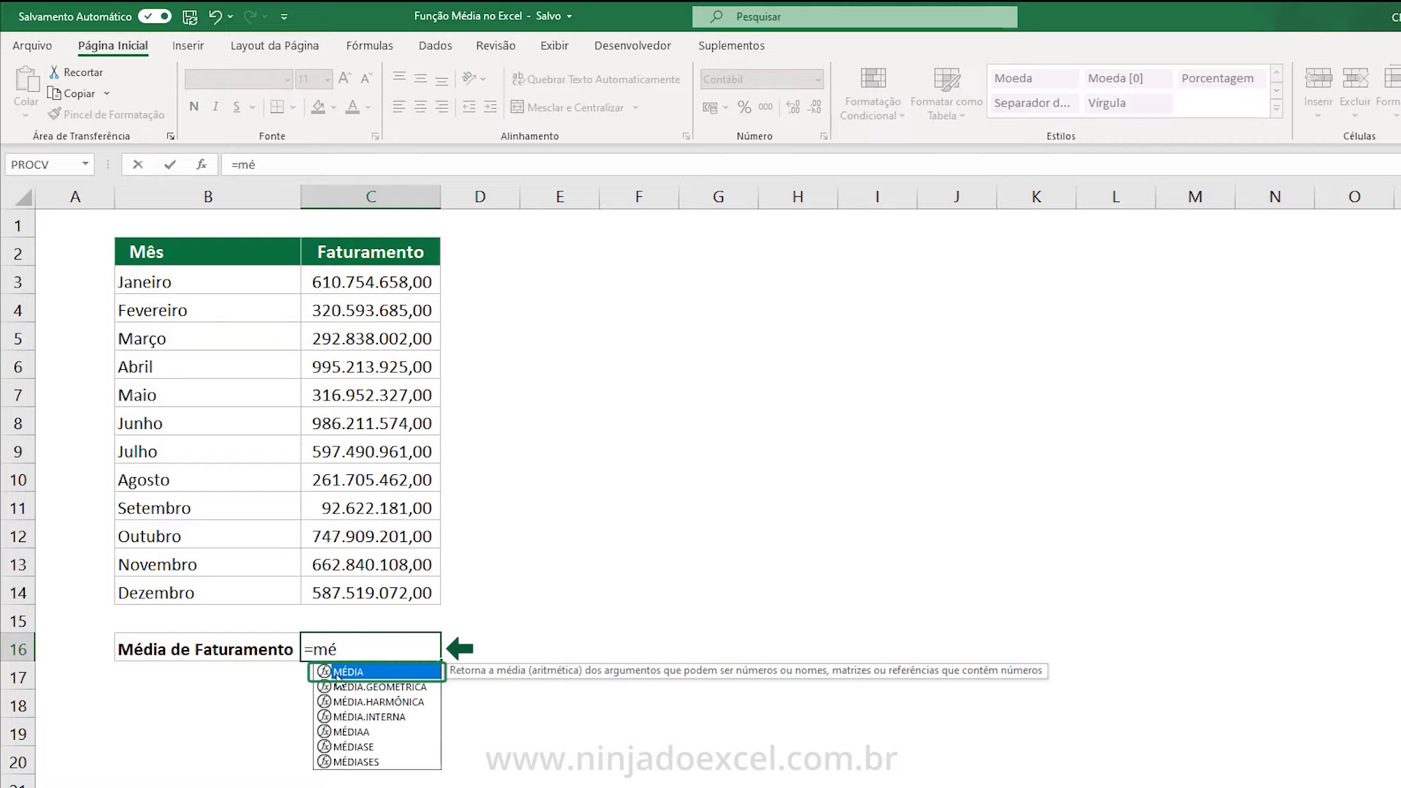
pyautogui.doubleClick(353, 672)
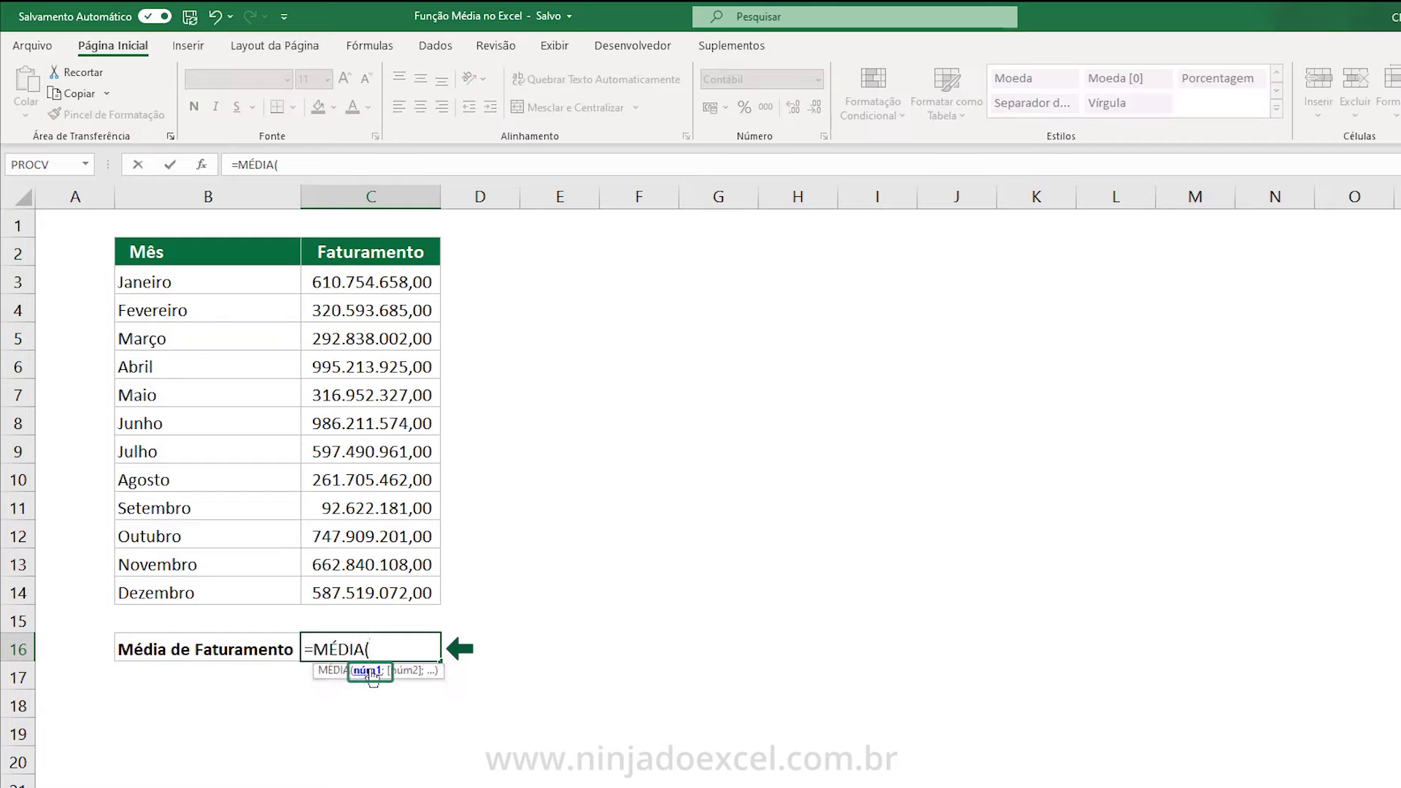
pyautogui.moveTo(349, 291); pyautogui.dragTo(338, 584)
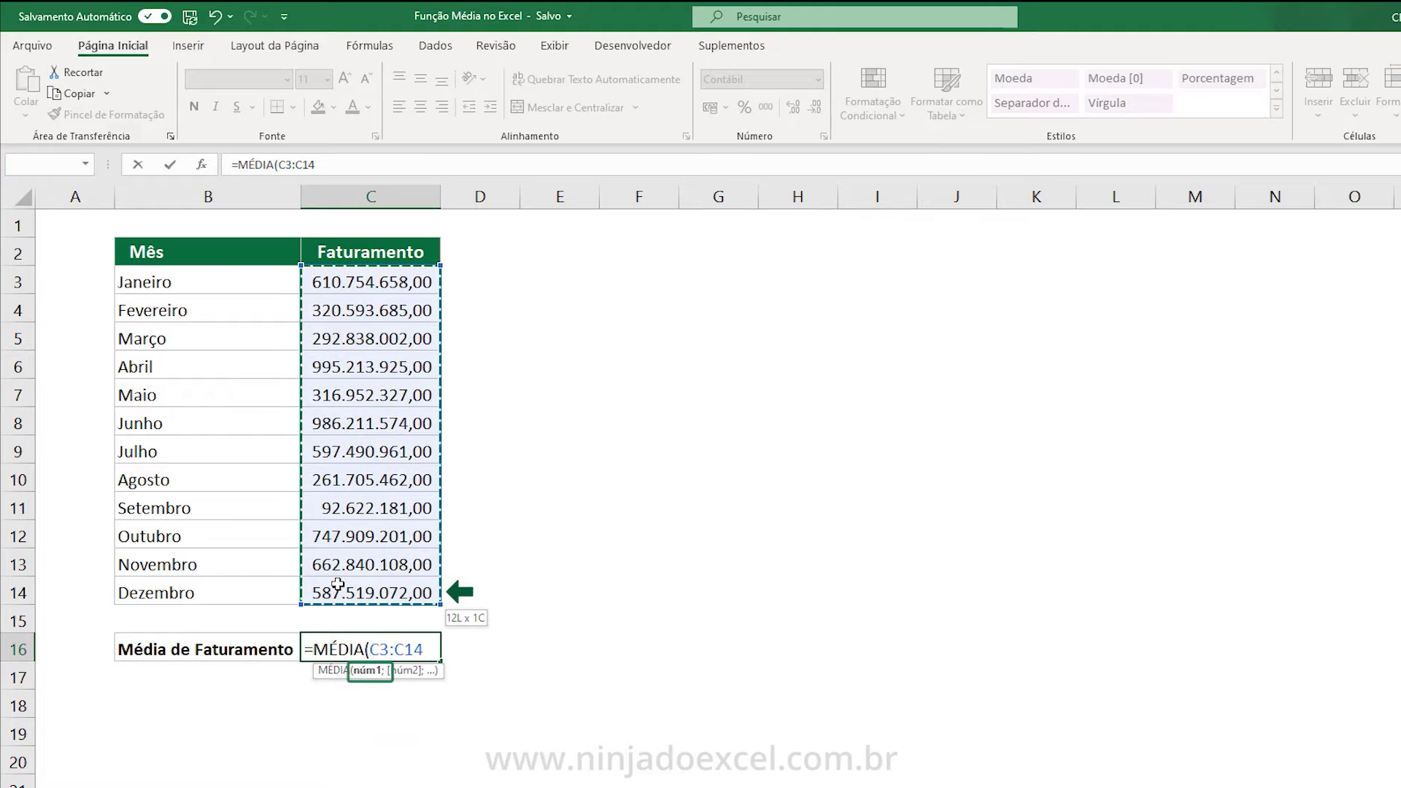
pyautogui.write(')')
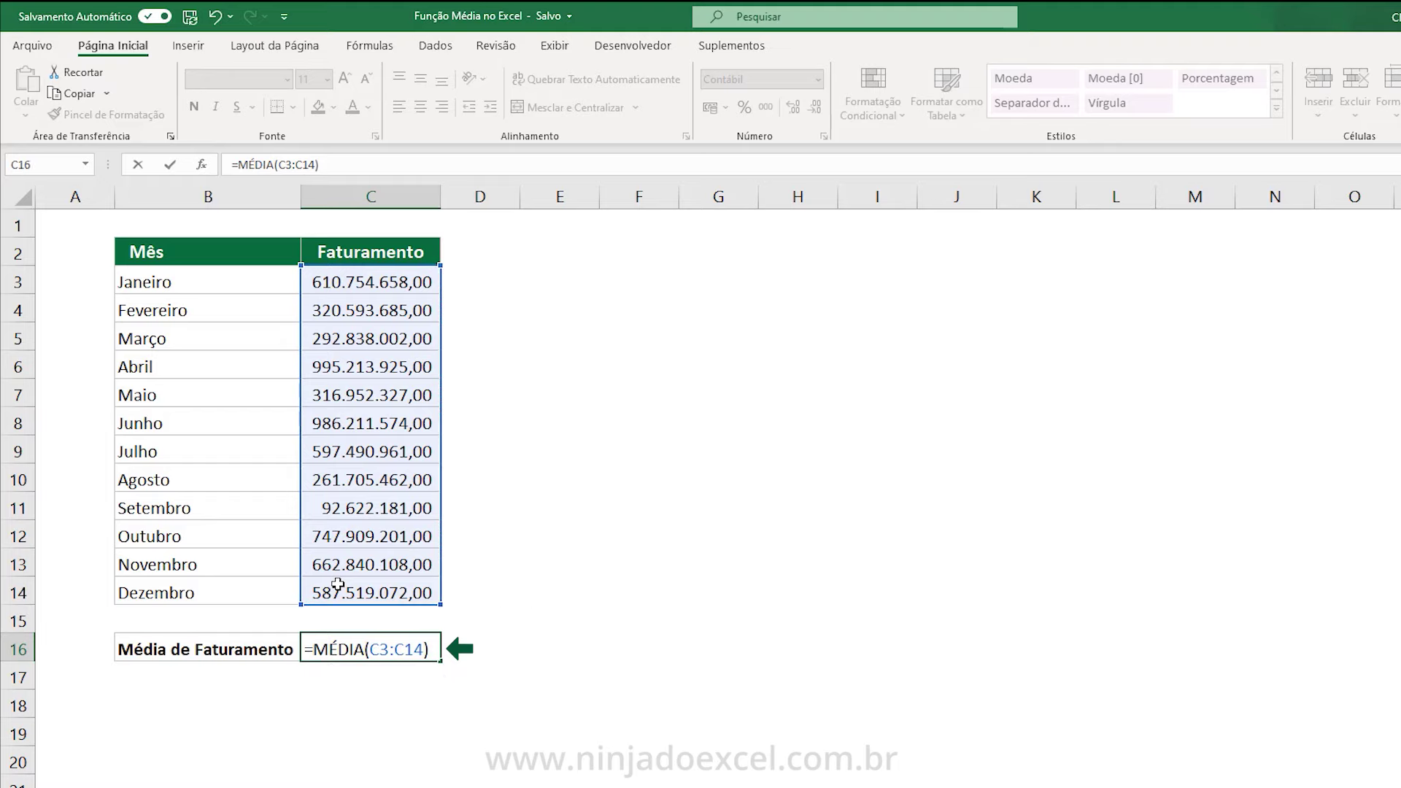
pyautogui.press('Return')
pyautogui.click(370, 652)
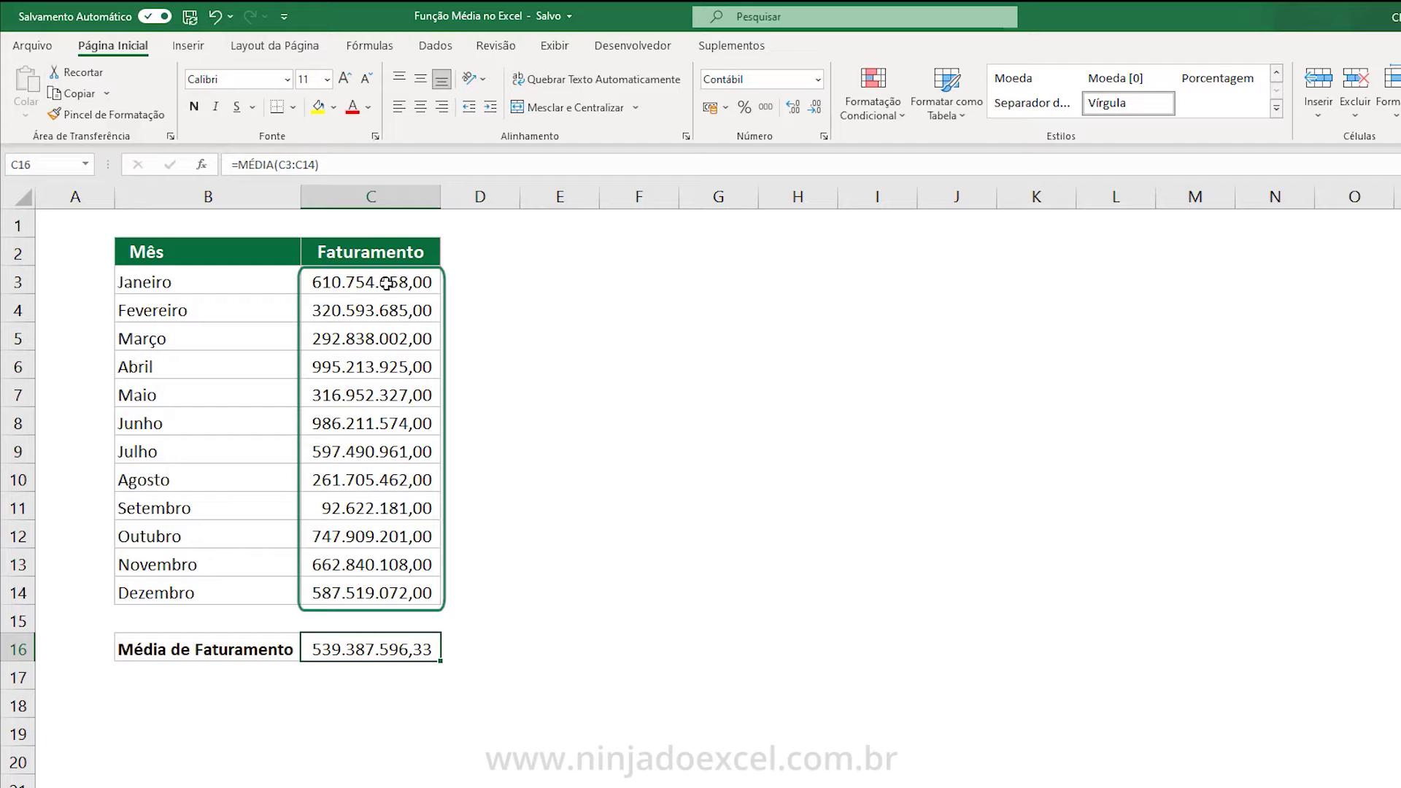
pyautogui.moveTo(386, 283); pyautogui.dragTo(391, 584)
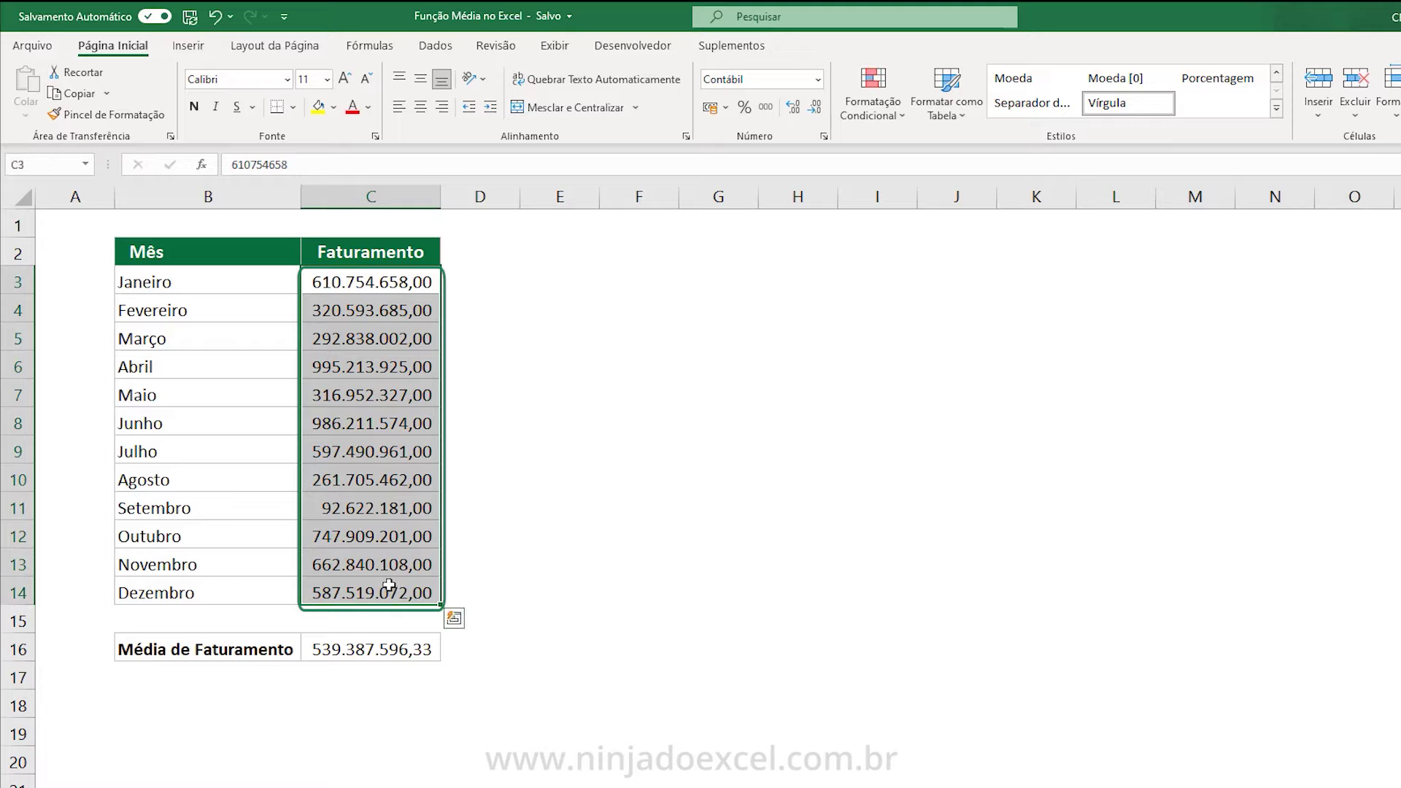
pyautogui.click(375, 647)
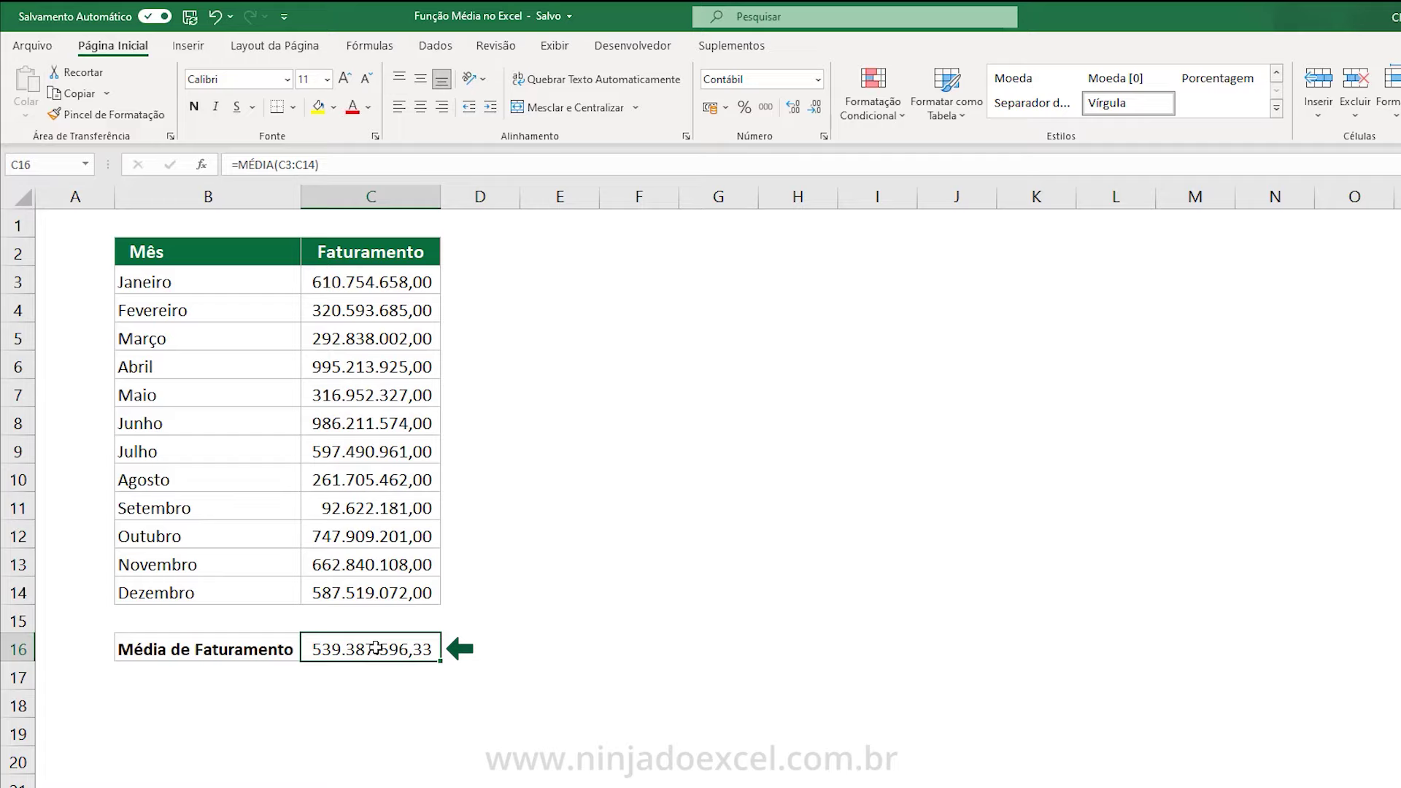
# Step: Set May's revenue in C7 to 0, then clear it so C16 averages 559.608.984,45
pyautogui.click(371, 397)
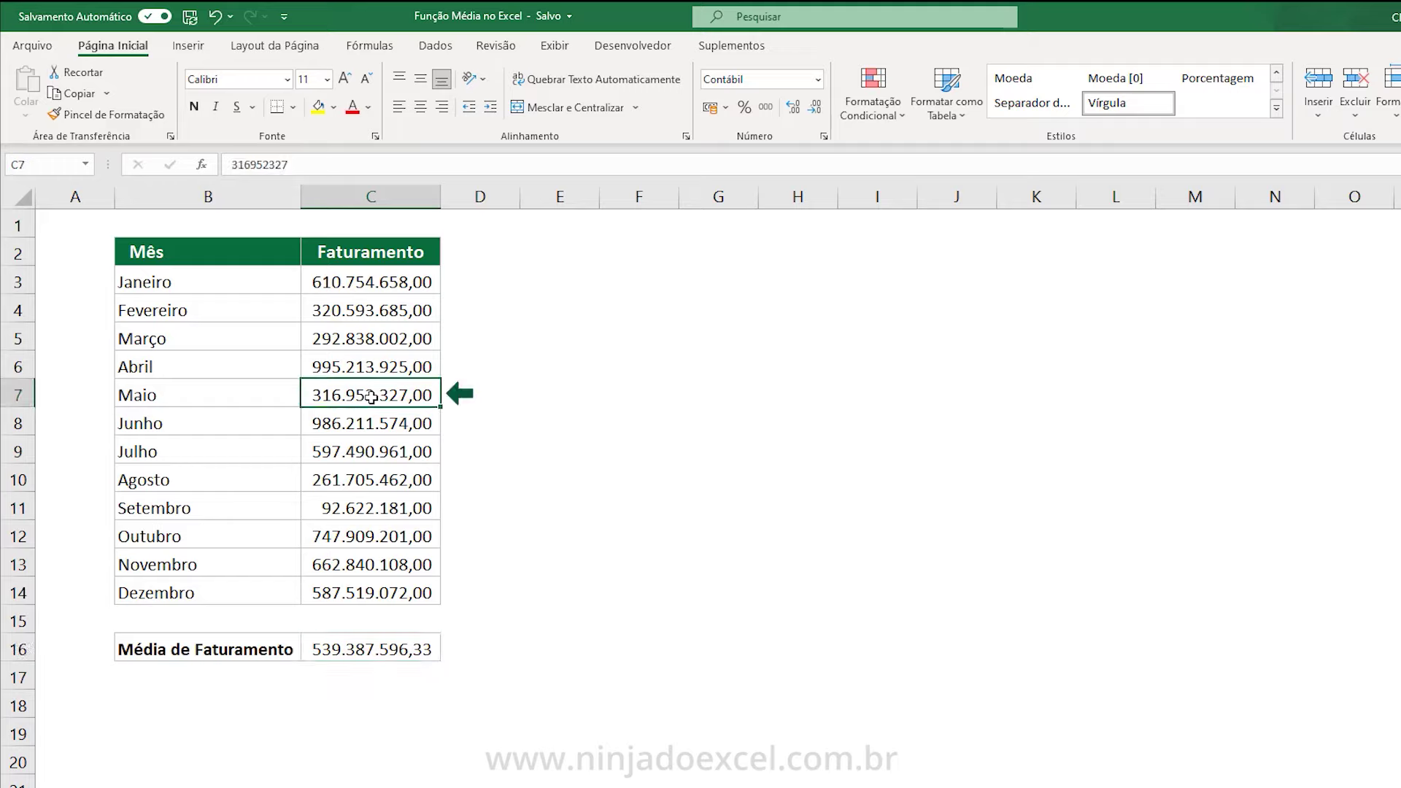
pyautogui.write('0')
pyautogui.press('Return')
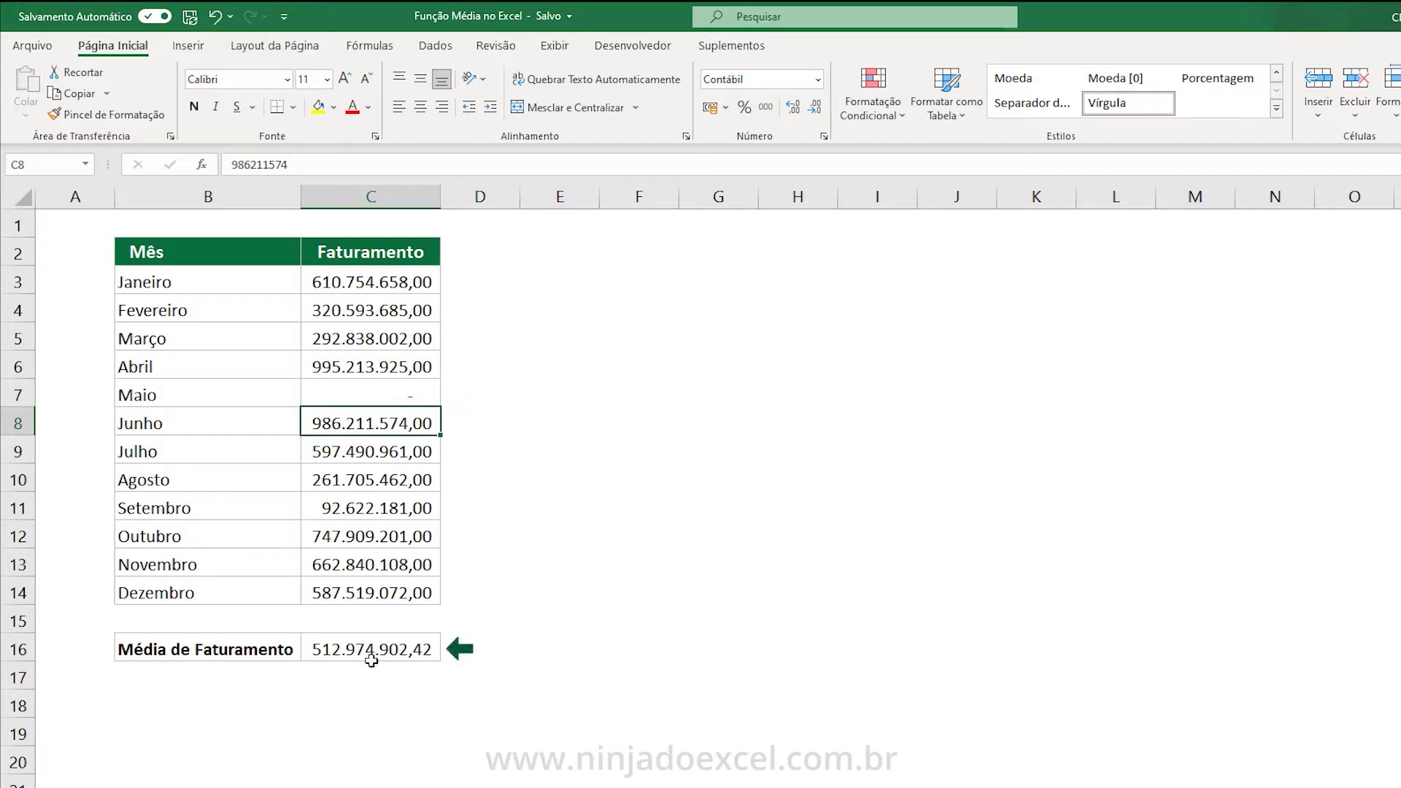
pyautogui.click(363, 649)
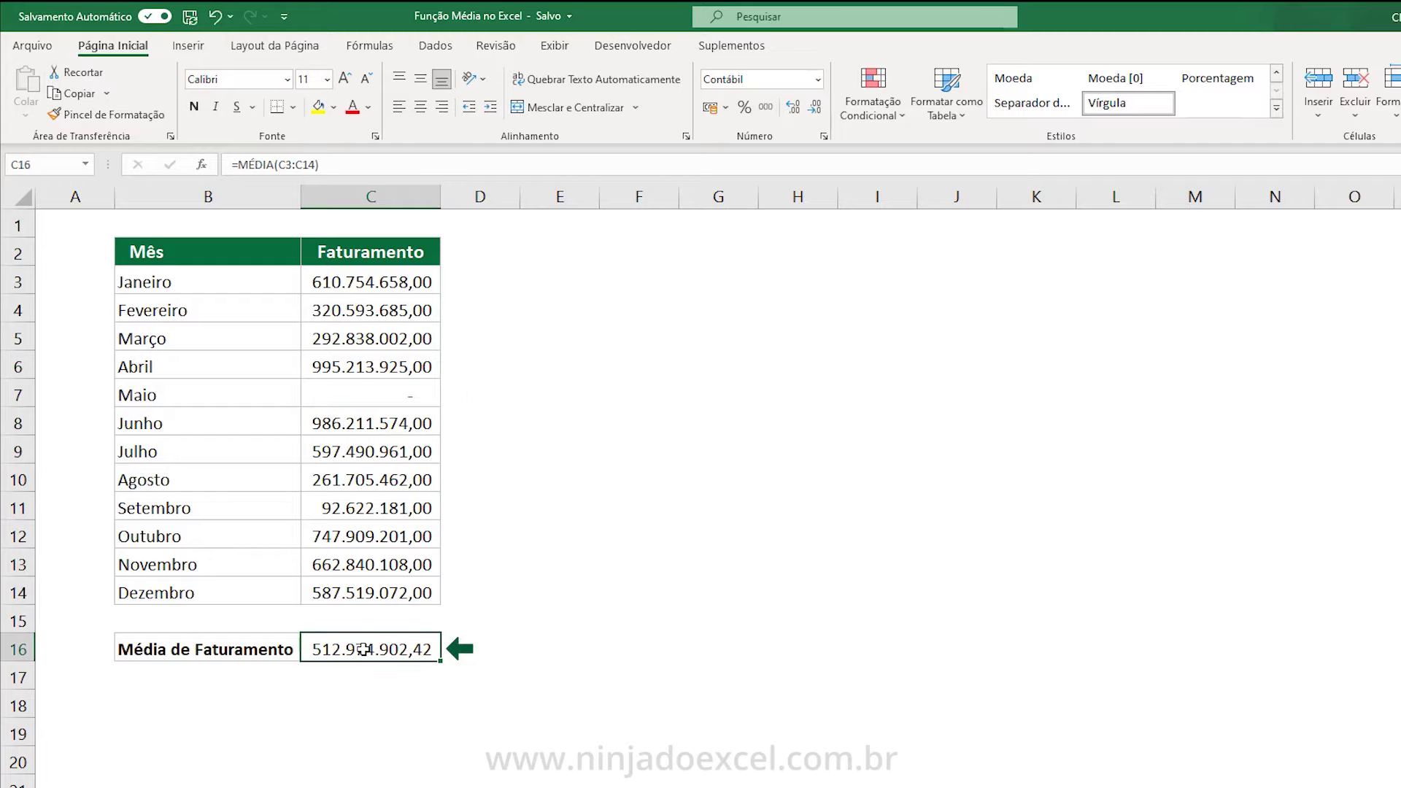
pyautogui.click(386, 395)
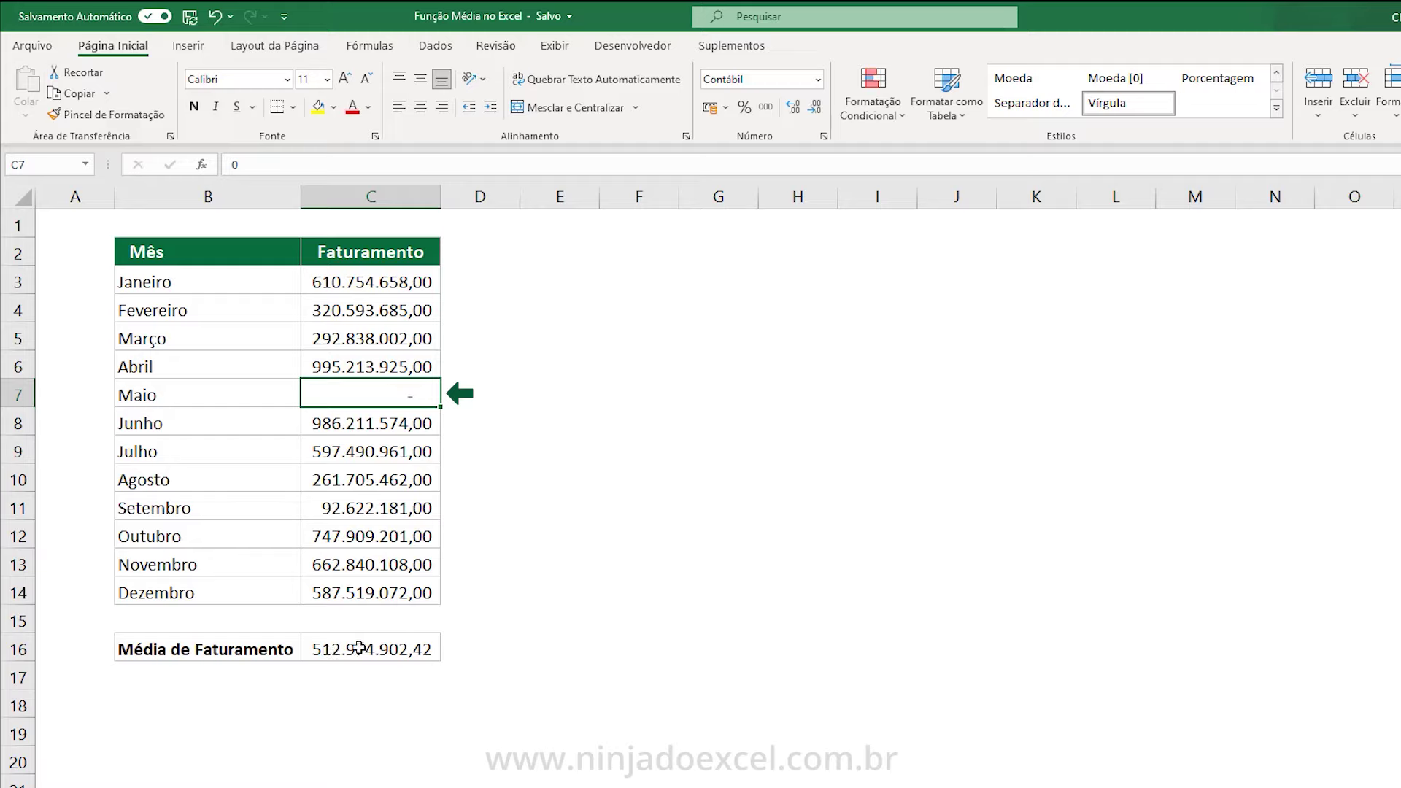
pyautogui.press('Delete')
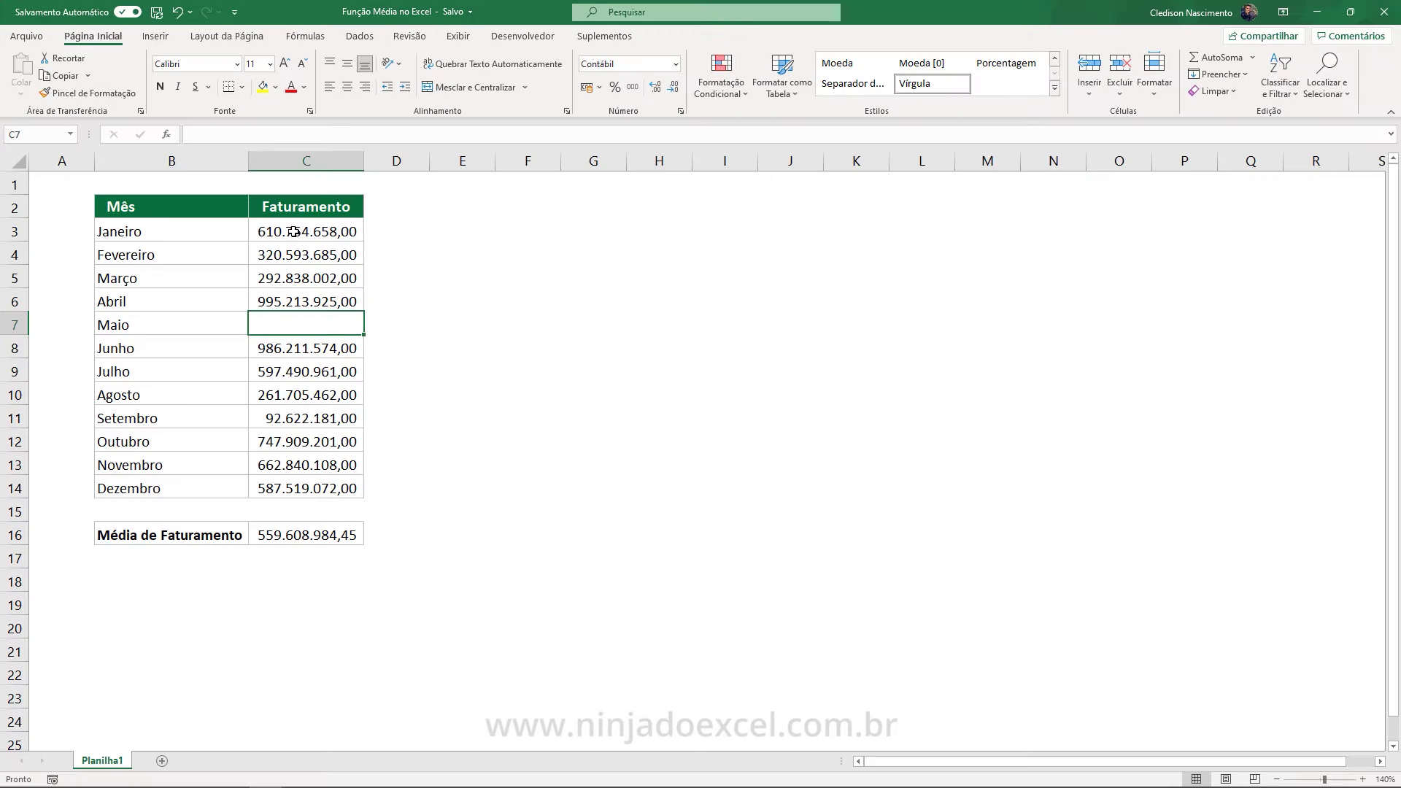
# Step: Enter 0 in C7, then undo to restore 316.952.327,00 and the 539.387.596,33 average
pyautogui.write('0')
pyautogui.press('Return')
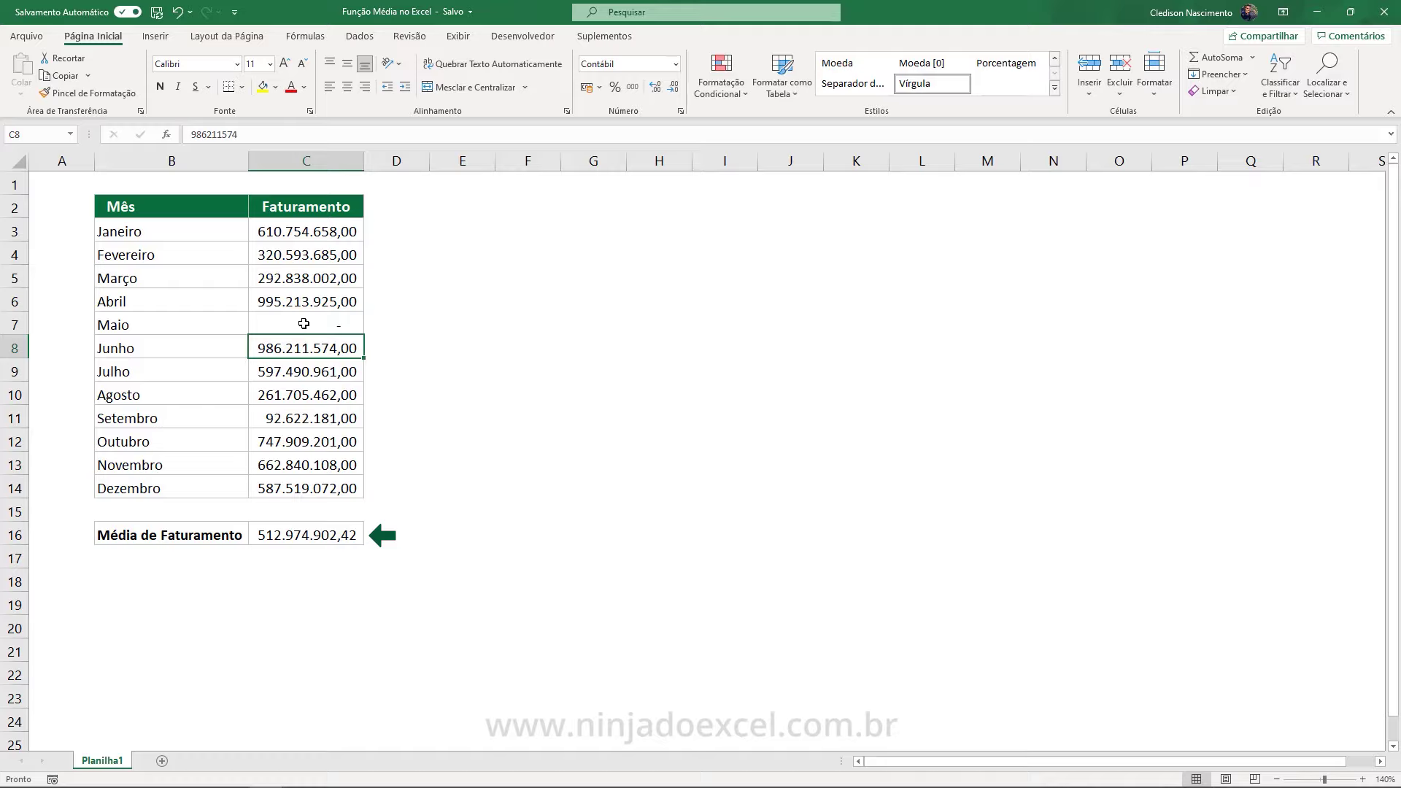
pyautogui.hotkey('ctrl', 'z')
pyautogui.hotkey('ctrl', 'z')
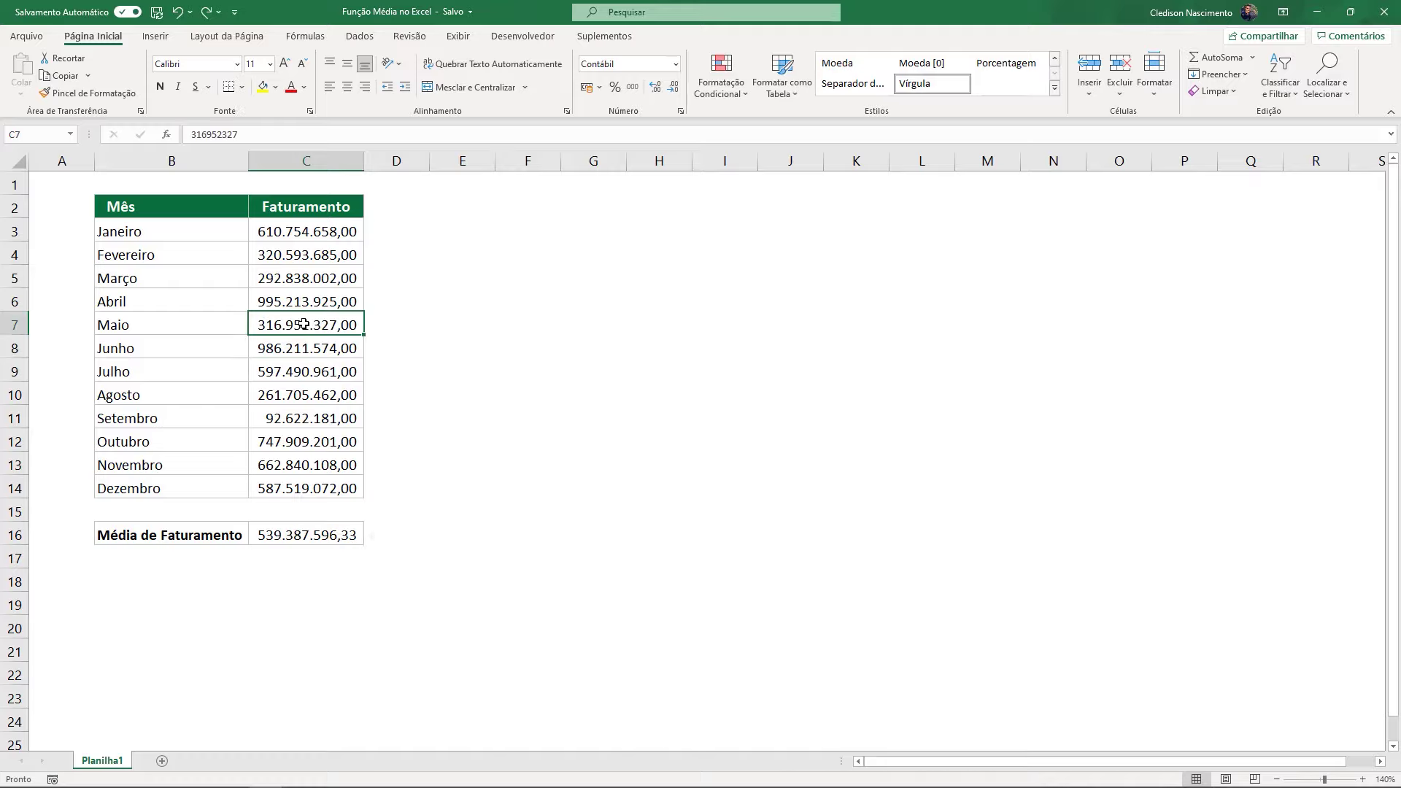
pyautogui.click(306, 538)
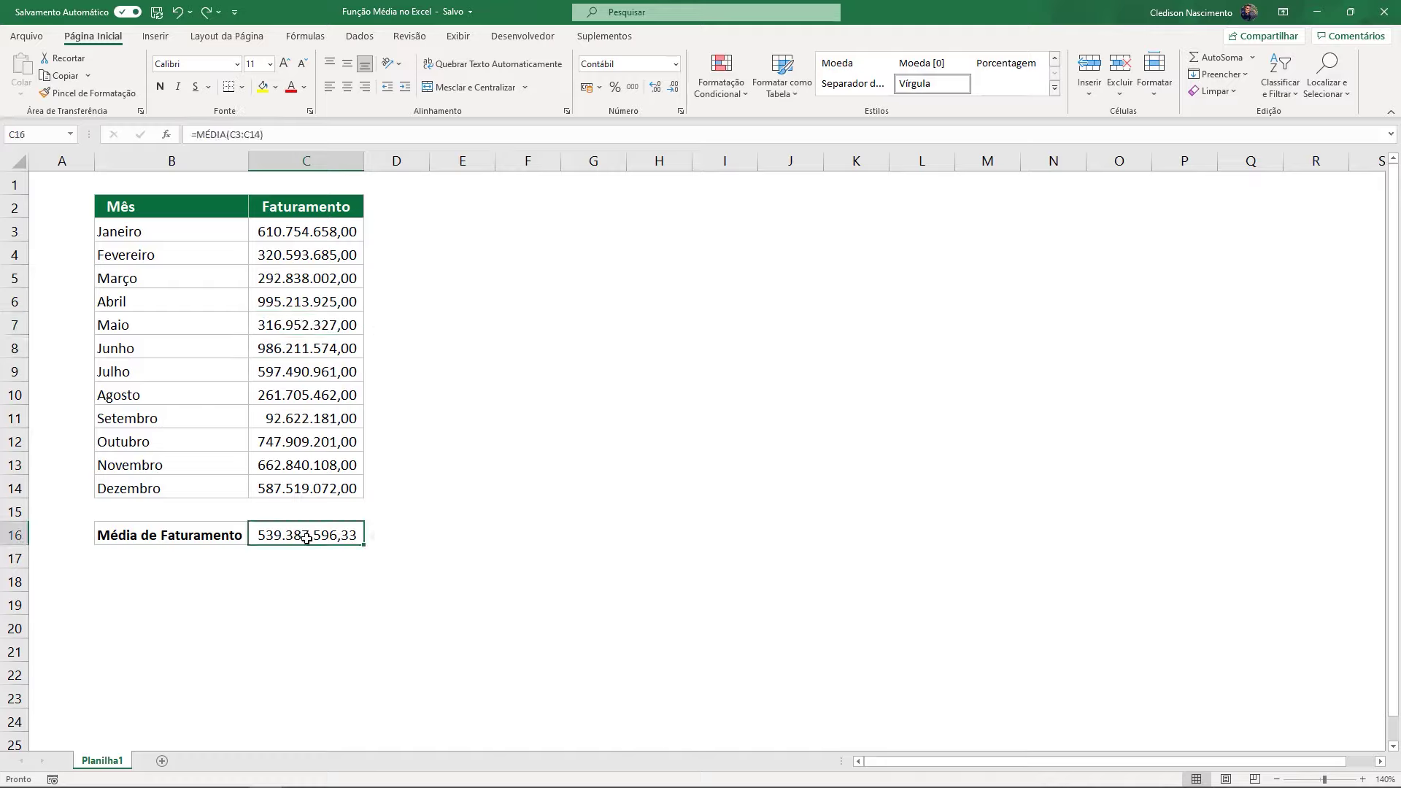